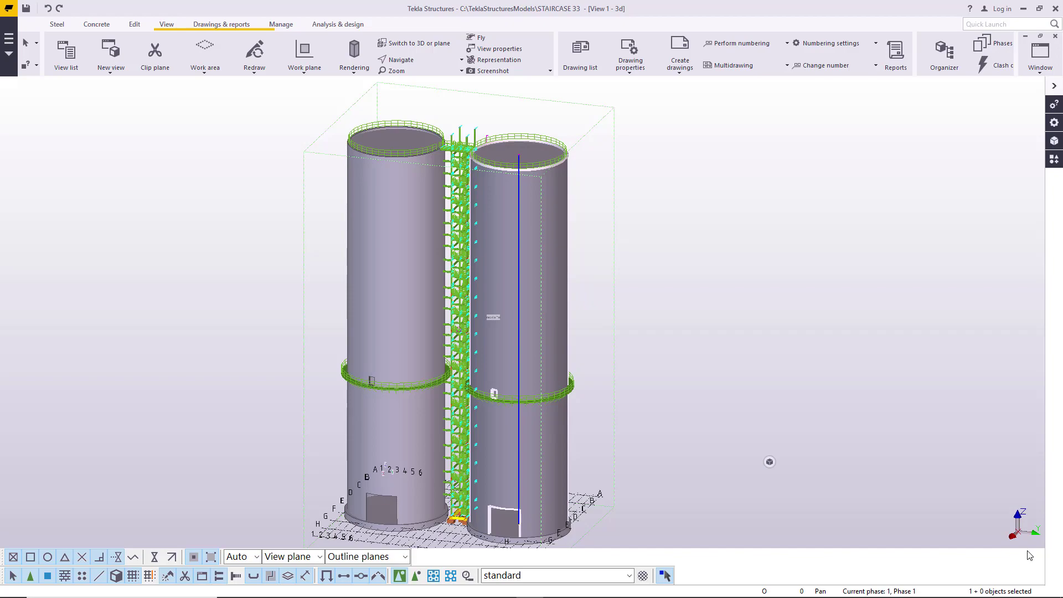
Examine the stair tower between the two silos, including its mid-height landings, flights, railings and beams
{"action": "scroll", "coordinate": [470, 379], "scroll_direction": "up", "scroll_amount": 8}
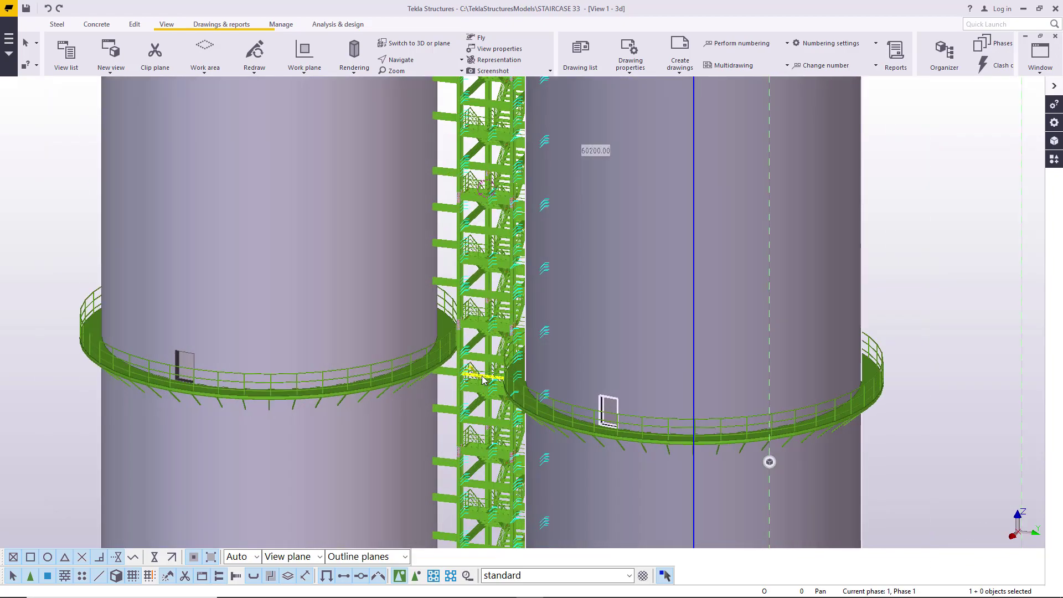
{"action": "scroll", "coordinate": [473, 378], "scroll_direction": "up", "scroll_amount": 6}
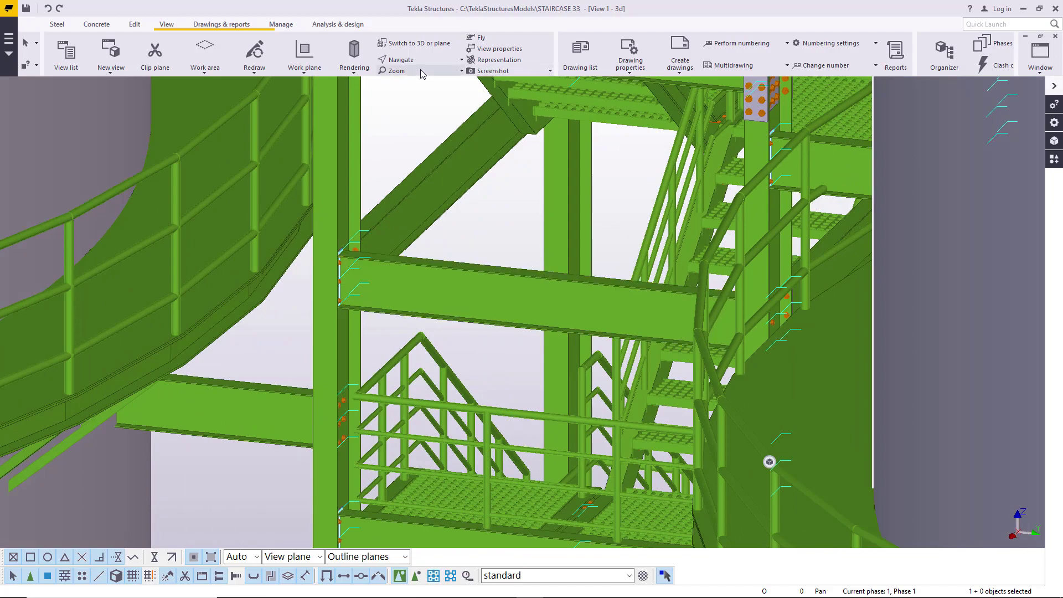
{"action": "left_click", "coordinate": [402, 60]}
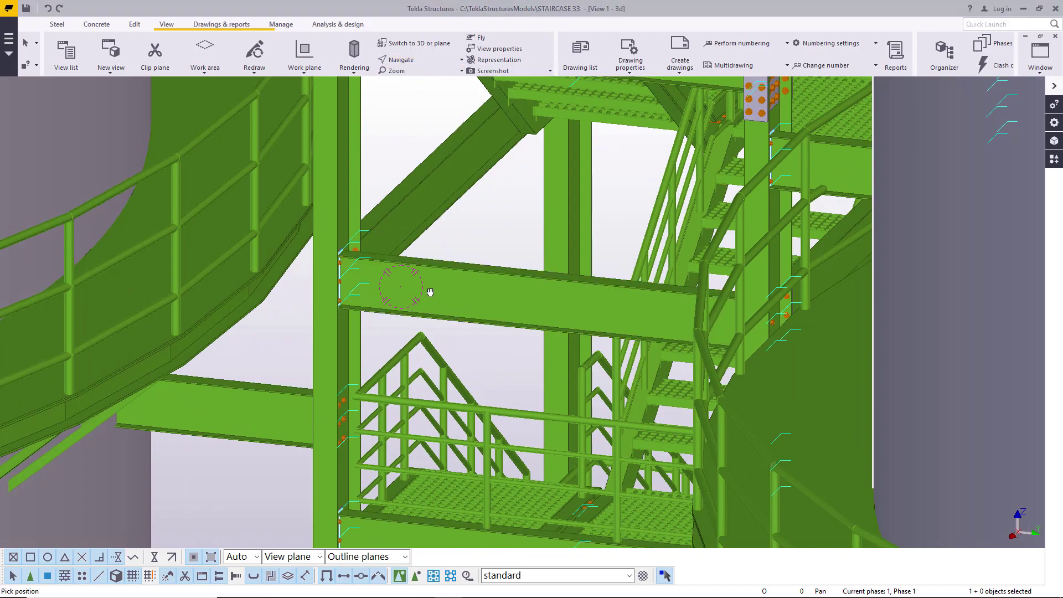
{"action": "middle_click_drag", "start_coordinate": [430, 292], "coordinate": [486, 420], "text": "ctrl"}
{"action": "scroll", "coordinate": [493, 422], "scroll_direction": "down", "scroll_amount": 6}
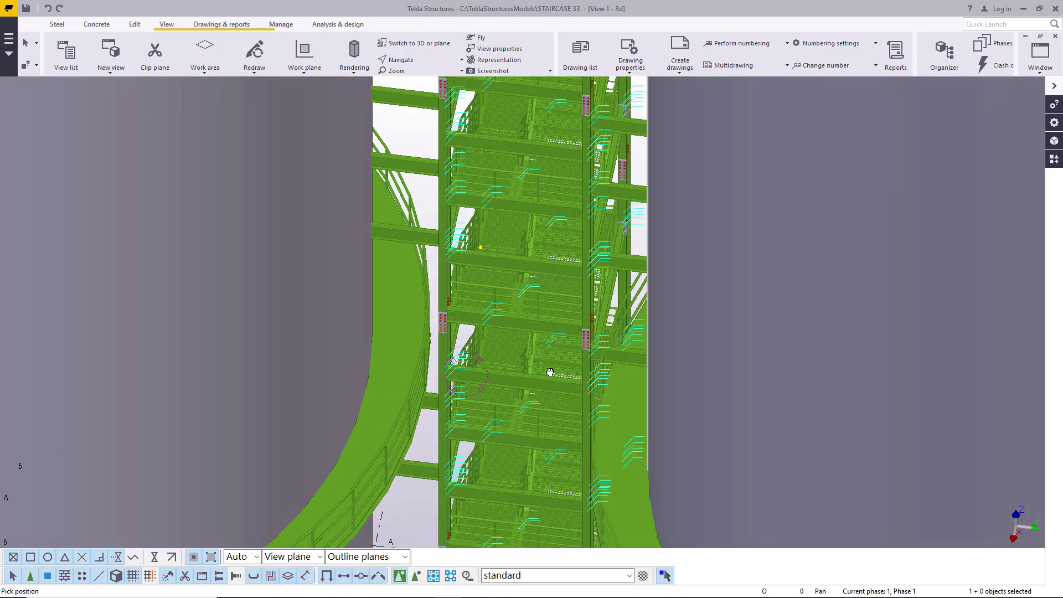
{"action": "middle_click_drag", "start_coordinate": [550, 372], "coordinate": [425, 352], "text": "ctrl"}
{"action": "scroll", "coordinate": [354, 354], "scroll_direction": "down", "scroll_amount": 5}
{"action": "scroll", "coordinate": [439, 306], "scroll_direction": "up", "scroll_amount": 8}
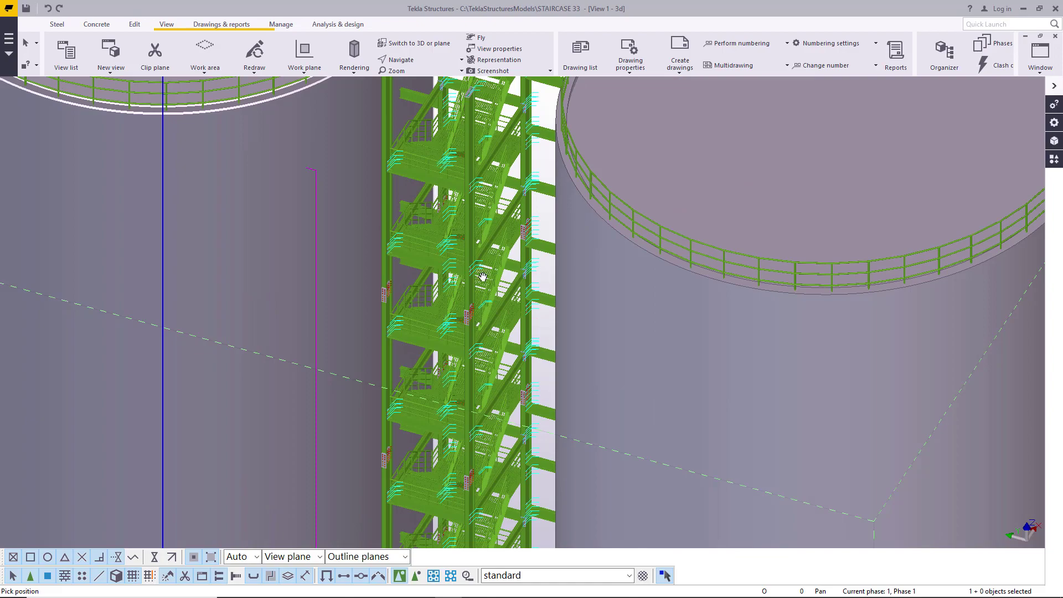
Examine the top walkway linking the two silos and the stair tower's upper flights, landings and bracing
{"action": "scroll", "coordinate": [483, 277], "scroll_direction": "down", "scroll_amount": 6}
{"action": "middle_click_drag", "start_coordinate": [548, 285], "coordinate": [629, 228], "text": "ctrl"}
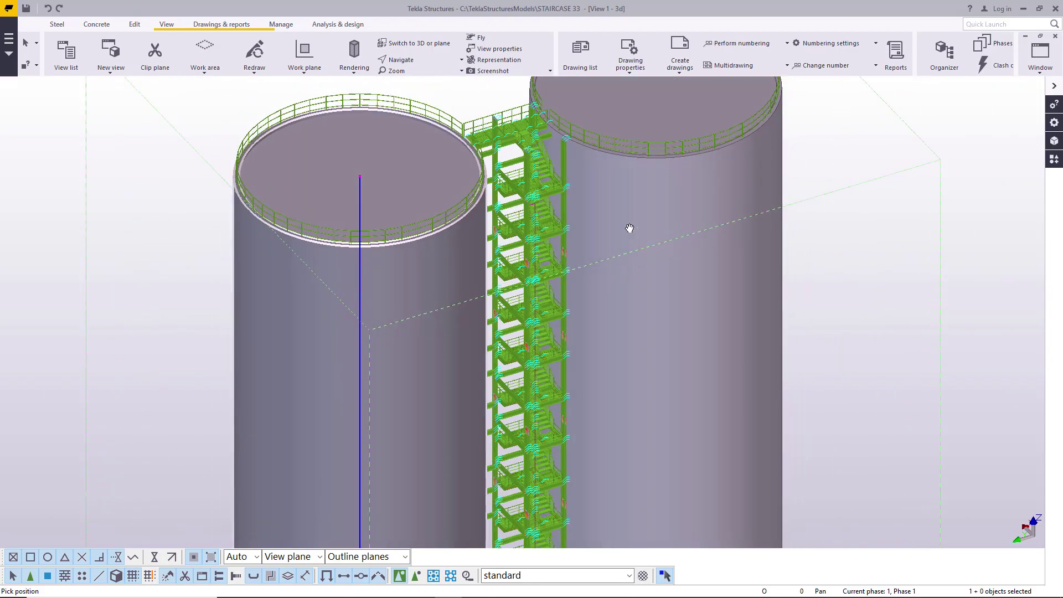
{"action": "scroll", "coordinate": [522, 131], "scroll_direction": "up", "scroll_amount": 10}
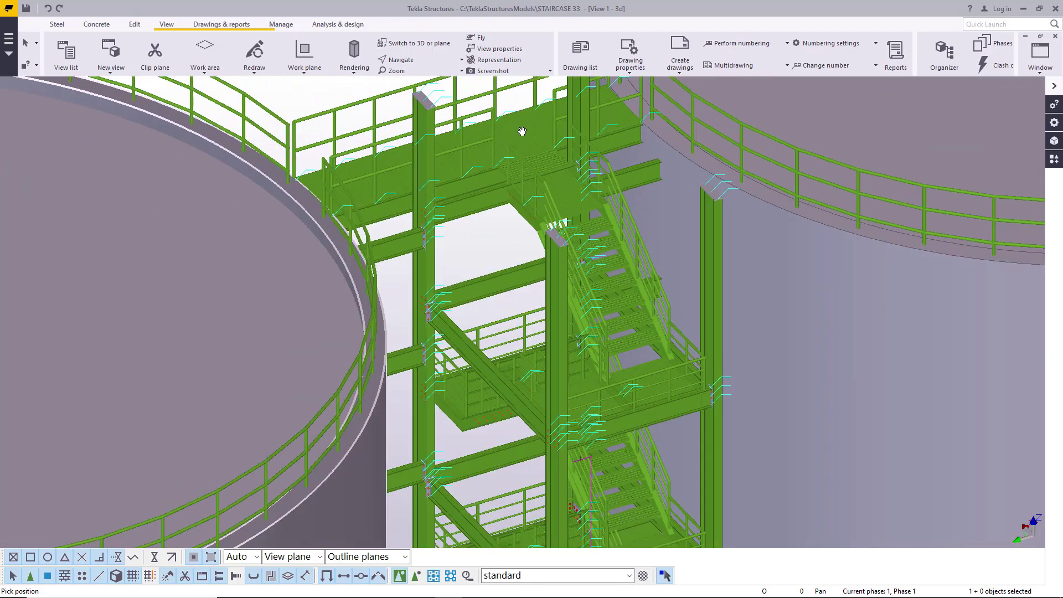
{"action": "scroll", "coordinate": [522, 131], "scroll_direction": "down", "scroll_amount": 5}
{"action": "middle_click_drag", "start_coordinate": [522, 131], "coordinate": [418, 223], "text": "ctrl"}
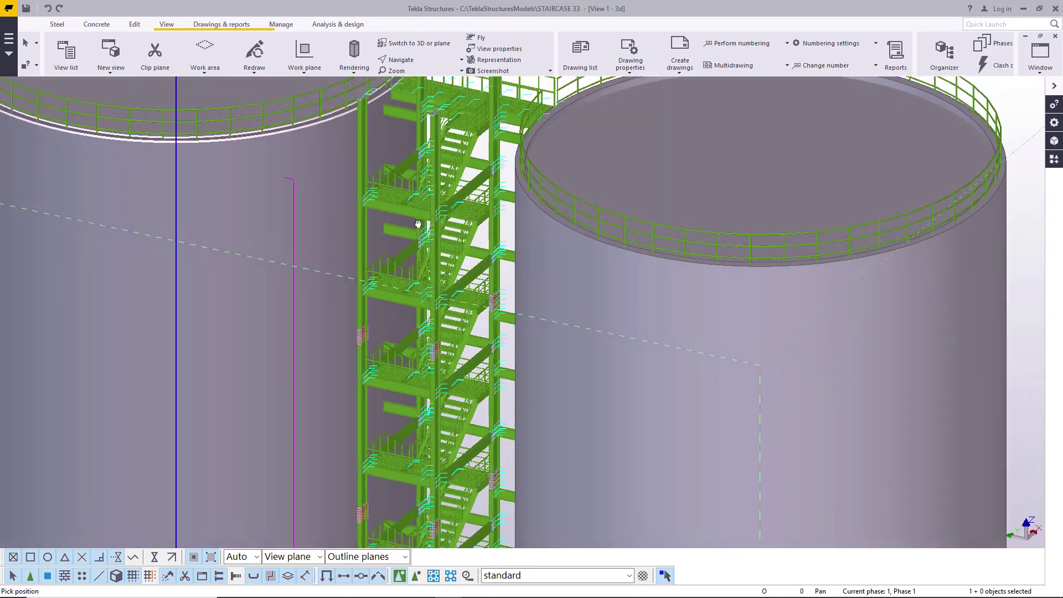
{"action": "scroll", "coordinate": [418, 223], "scroll_direction": "up", "scroll_amount": 8}
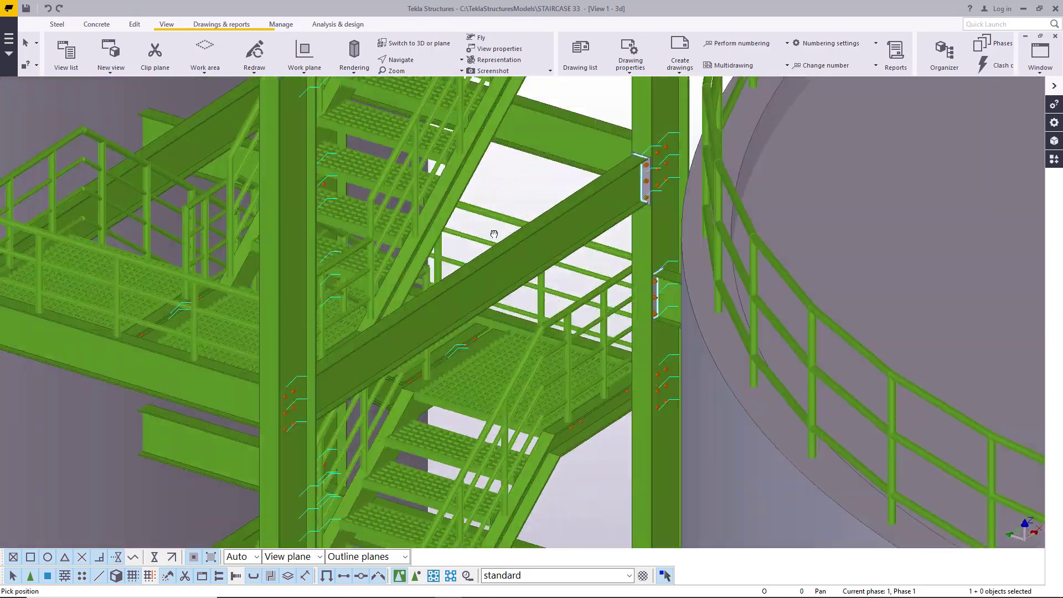
{"action": "scroll", "coordinate": [494, 234], "scroll_direction": "down", "scroll_amount": 12}
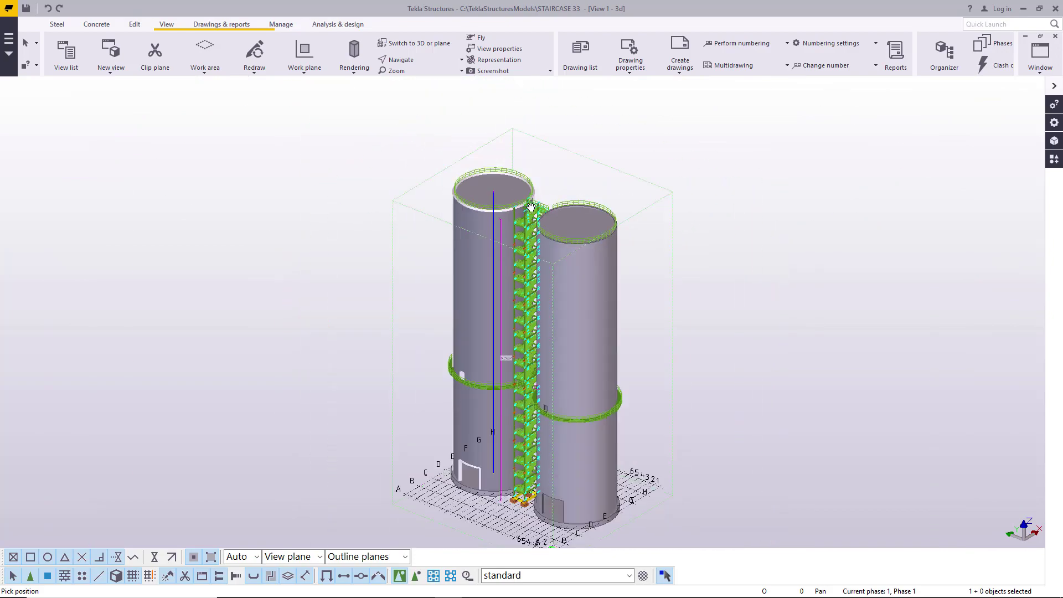
Inspect the stair tower's base, including its footings, ground beams and lowest flights
{"action": "scroll", "coordinate": [531, 206], "scroll_direction": "up", "scroll_amount": 12}
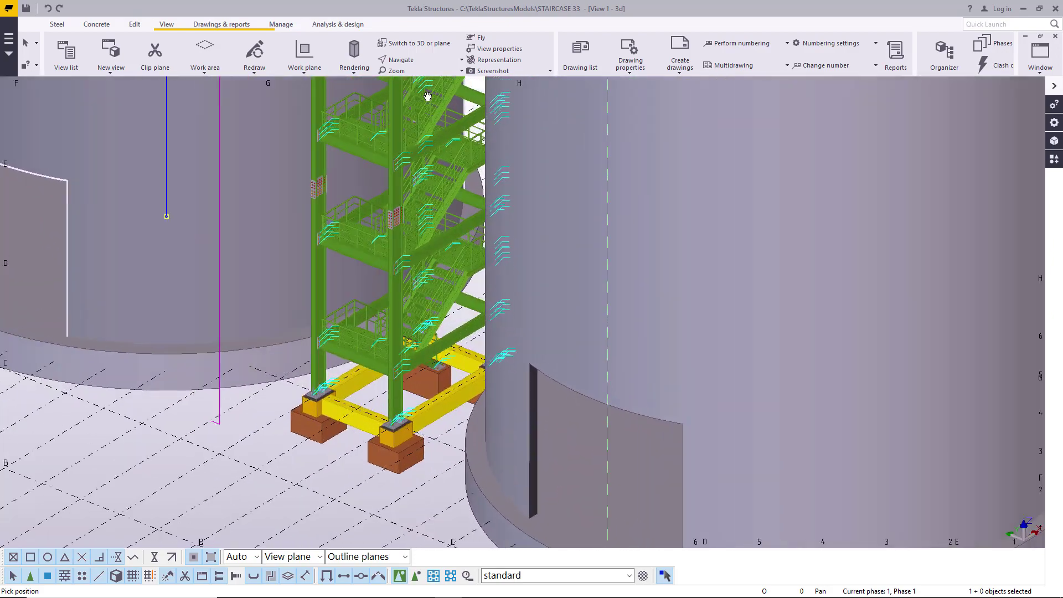
{"action": "left_click", "coordinate": [413, 60]}
{"action": "left_click", "coordinate": [423, 79]}
{"action": "mouse_move", "coordinate": [507, 354]}
{"action": "left_mouse_down"}
{"action": "mouse_move", "coordinate": [658, 366]}
{"action": "mouse_move", "coordinate": [501, 360]}
{"action": "left_mouse_up"}
{"action": "scroll", "coordinate": [621, 368], "scroll_direction": "down", "scroll_amount": 5}
{"action": "scroll", "coordinate": [558, 178], "scroll_direction": "up", "scroll_amount": 6}
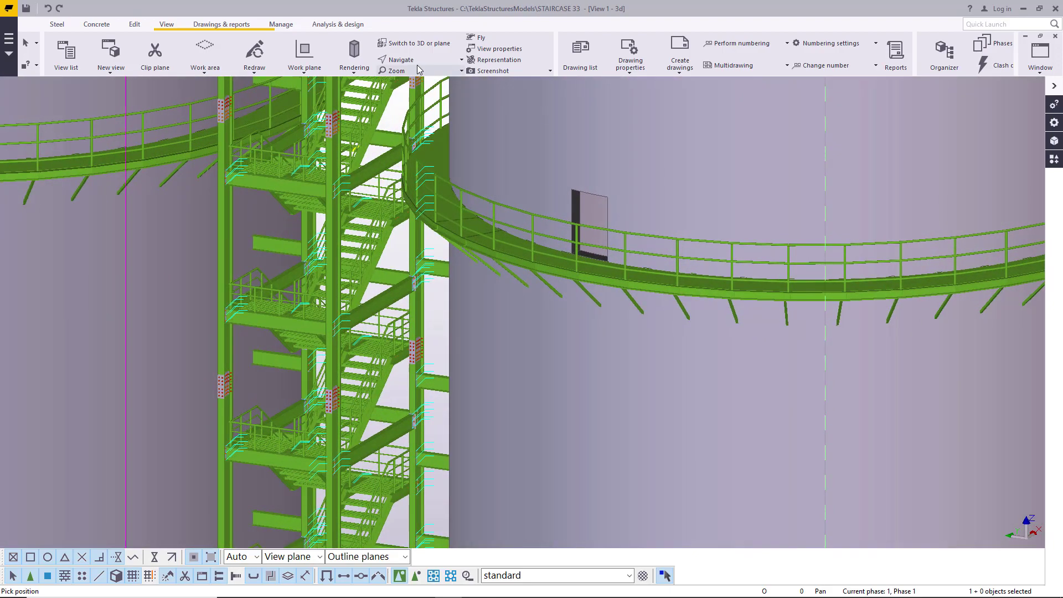
Examine the mid-height ring platform on the silo without the blue axis line, including its railing and door opening
{"action": "left_click", "coordinate": [419, 70]}
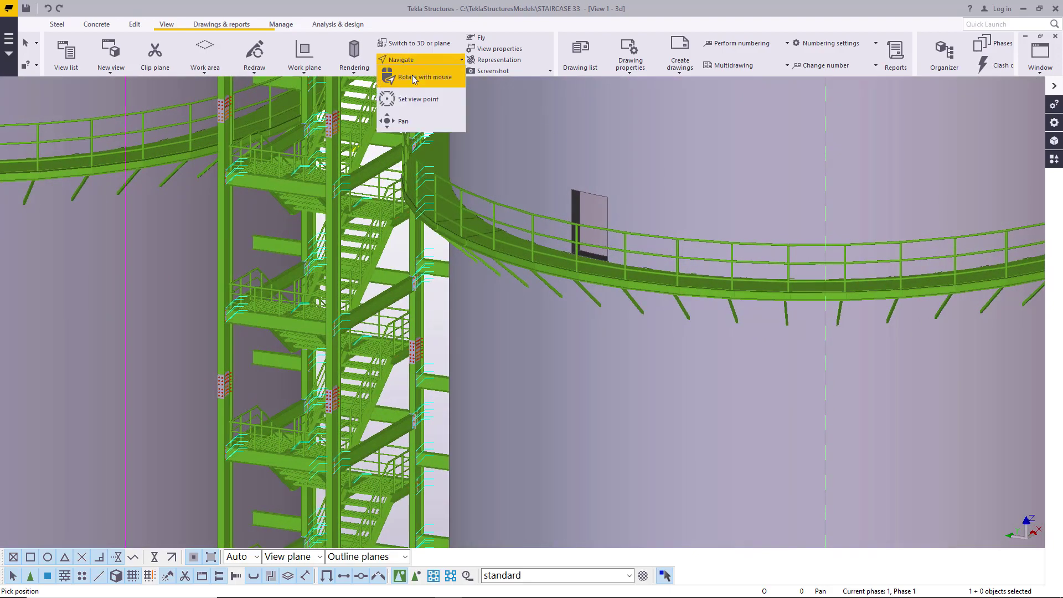
{"action": "left_click", "coordinate": [409, 79]}
{"action": "middle_click_drag", "start_coordinate": [595, 224], "coordinate": [518, 437], "text": "ctrl"}
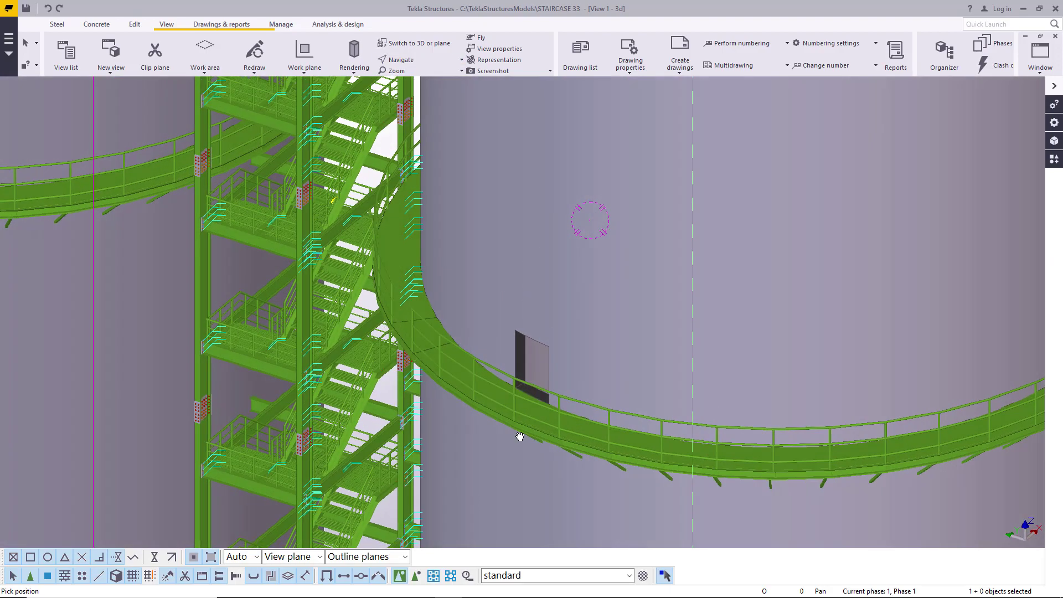
{"action": "scroll", "coordinate": [520, 382], "scroll_direction": "up", "scroll_amount": 5}
{"action": "scroll", "coordinate": [622, 346], "scroll_direction": "down", "scroll_amount": 3}
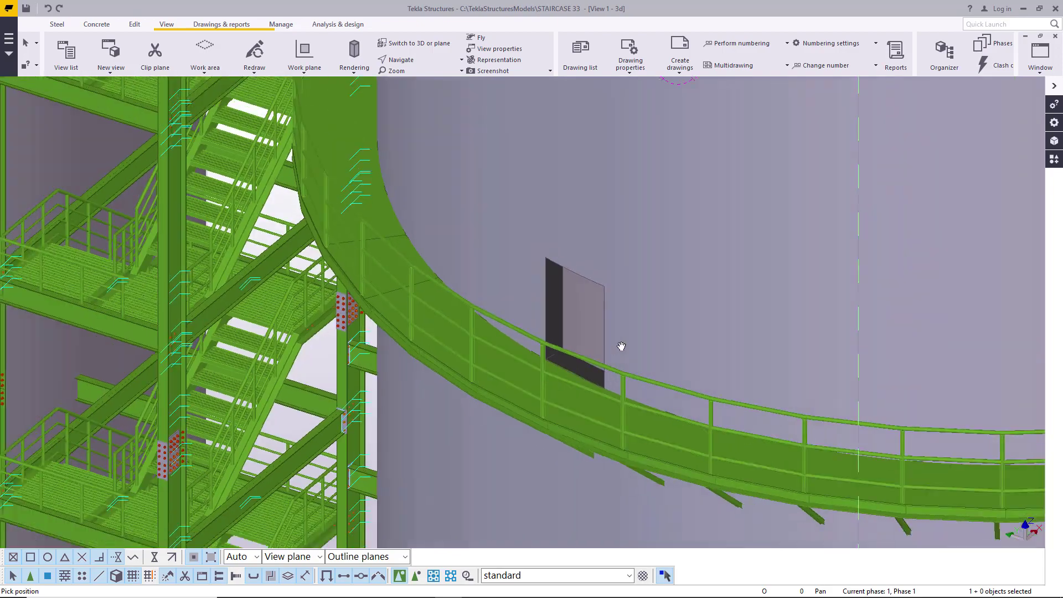
{"action": "scroll", "coordinate": [642, 314], "scroll_direction": "down", "scroll_amount": 5}
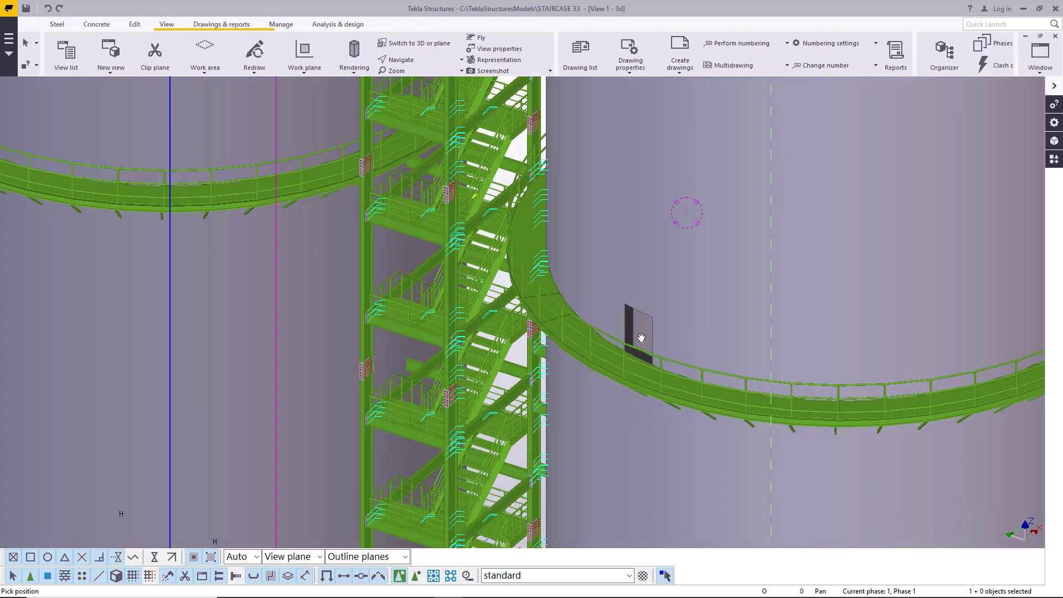
{"action": "scroll", "coordinate": [641, 335], "scroll_direction": "up", "scroll_amount": 4}
{"action": "scroll", "coordinate": [640, 335], "scroll_direction": "up", "scroll_amount": 4}
{"action": "scroll", "coordinate": [622, 311], "scroll_direction": "down", "scroll_amount": 2}
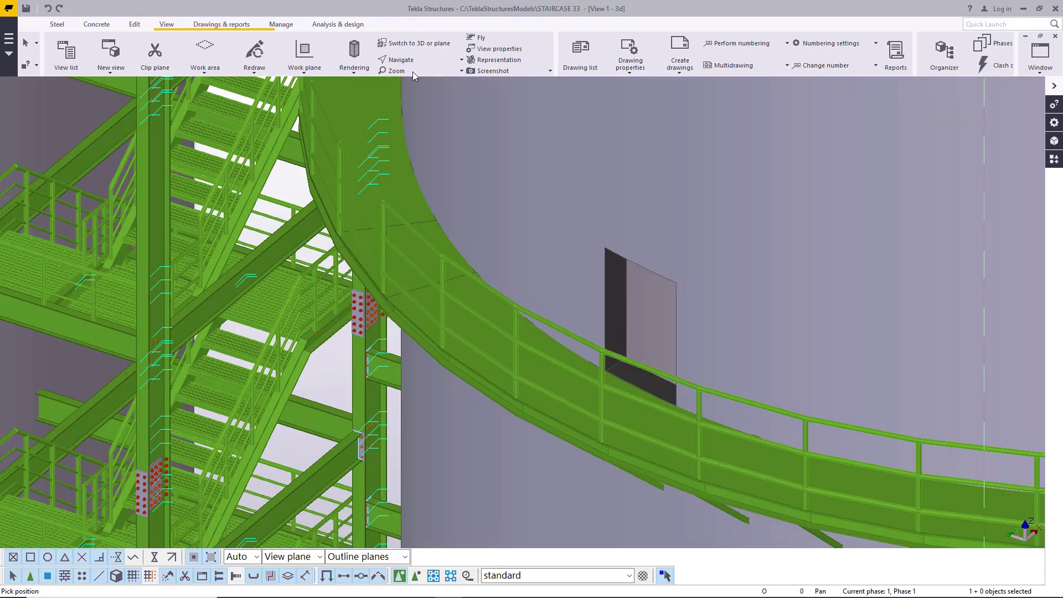
{"action": "left_click", "coordinate": [396, 71]}
{"action": "middle_click_drag", "start_coordinate": [572, 317], "coordinate": [589, 295], "text": "ctrl"}
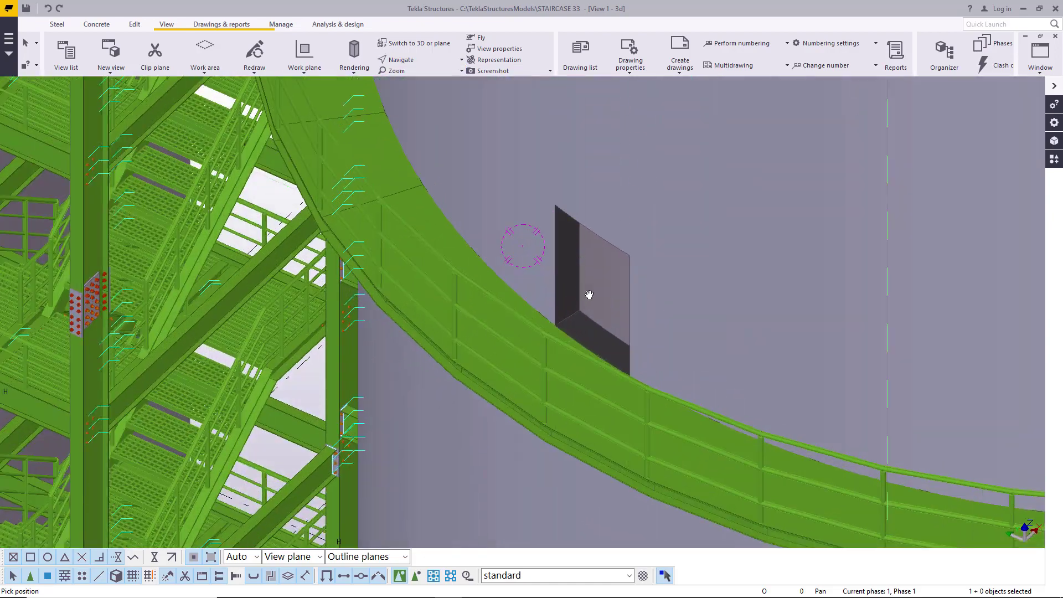
{"action": "scroll", "coordinate": [589, 294], "scroll_direction": "down", "scroll_amount": 3}
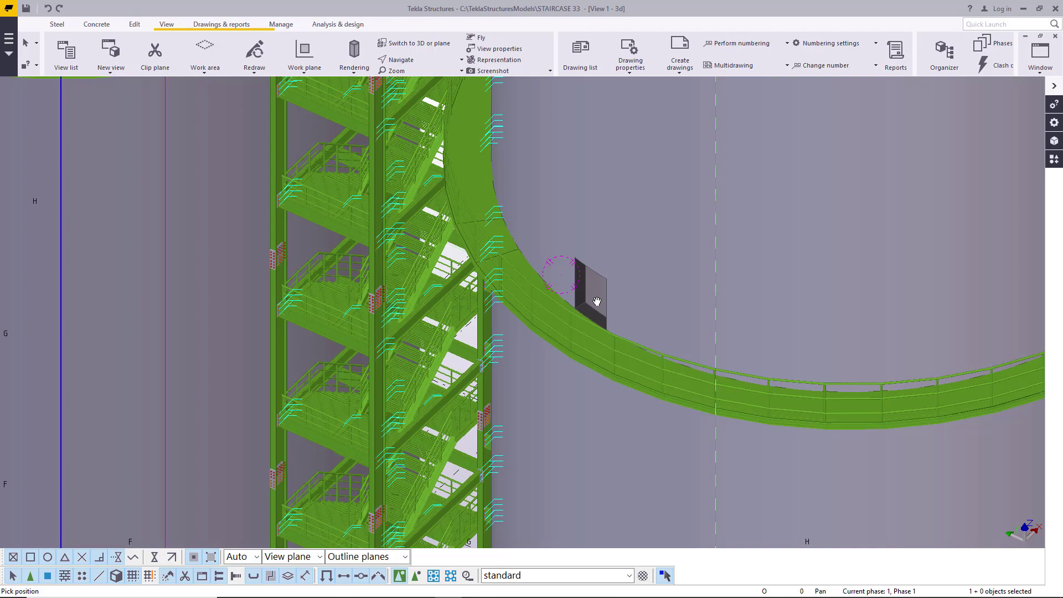
{"action": "scroll", "coordinate": [606, 307], "scroll_direction": "down", "scroll_amount": 2}
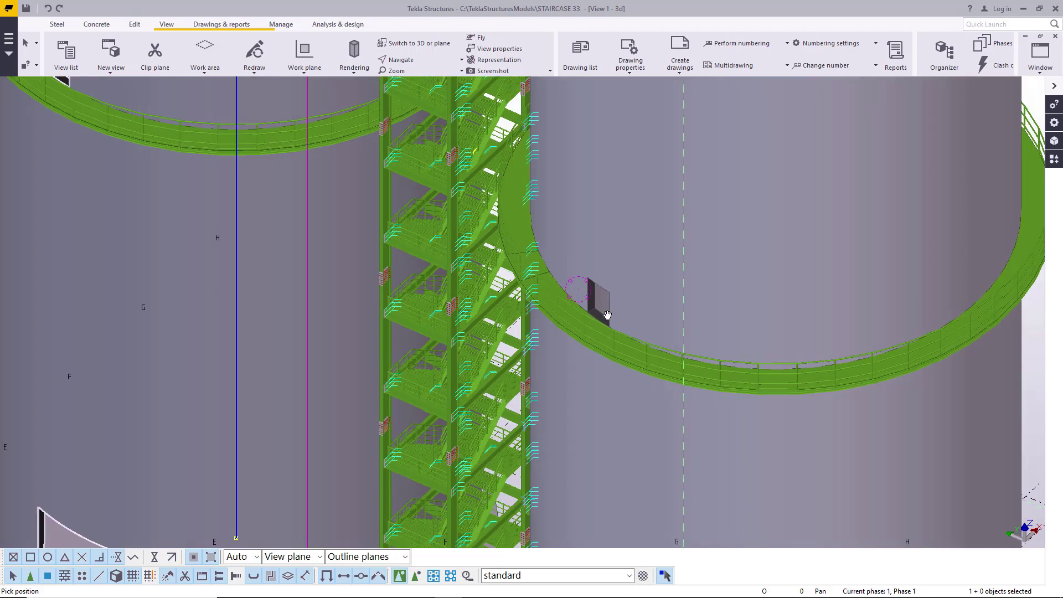
{"action": "scroll", "coordinate": [607, 315], "scroll_direction": "down", "scroll_amount": 3}
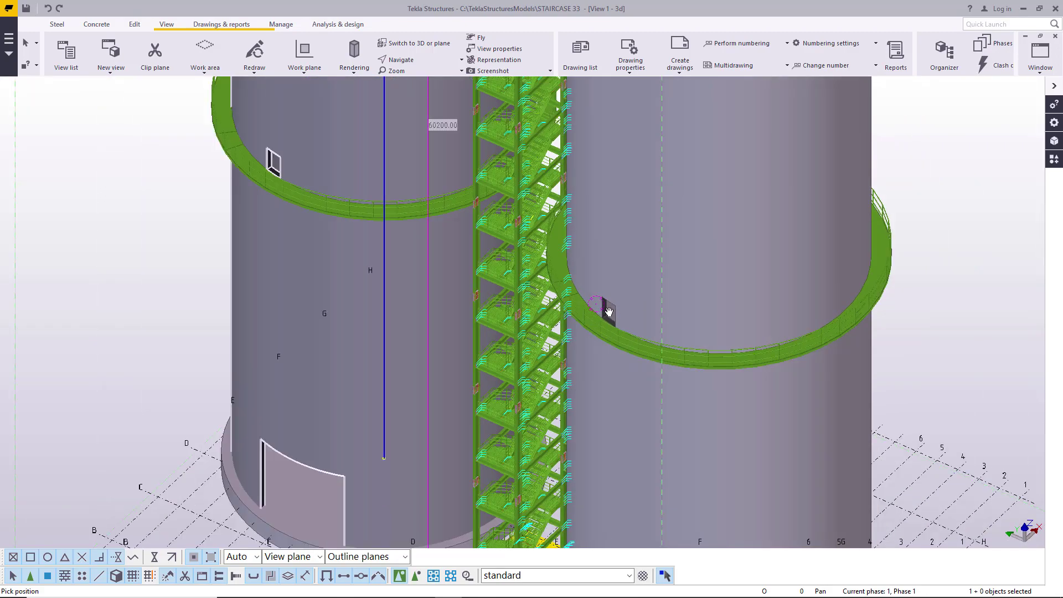
Inspect the other silo's ring platform from above and below, including its door opening, railing and inclined support brackets
{"action": "scroll", "coordinate": [608, 312], "scroll_direction": "down", "scroll_amount": 2}
{"action": "scroll", "coordinate": [387, 224], "scroll_direction": "up", "scroll_amount": 6}
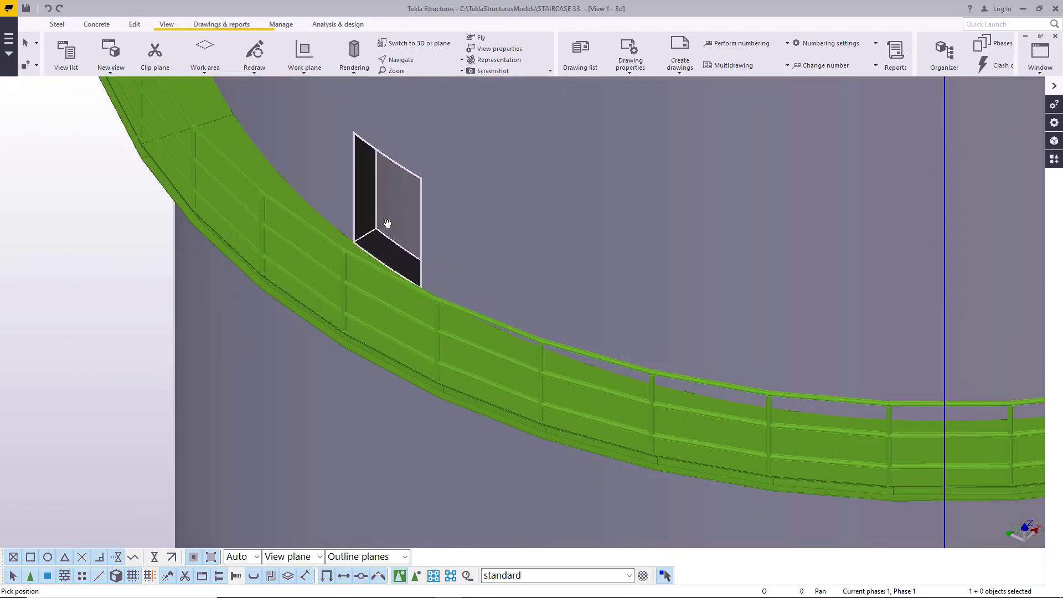
{"action": "scroll", "coordinate": [470, 131], "scroll_direction": "down", "scroll_amount": 2}
{"action": "left_click", "coordinate": [404, 60]}
{"action": "left_click", "coordinate": [413, 78]}
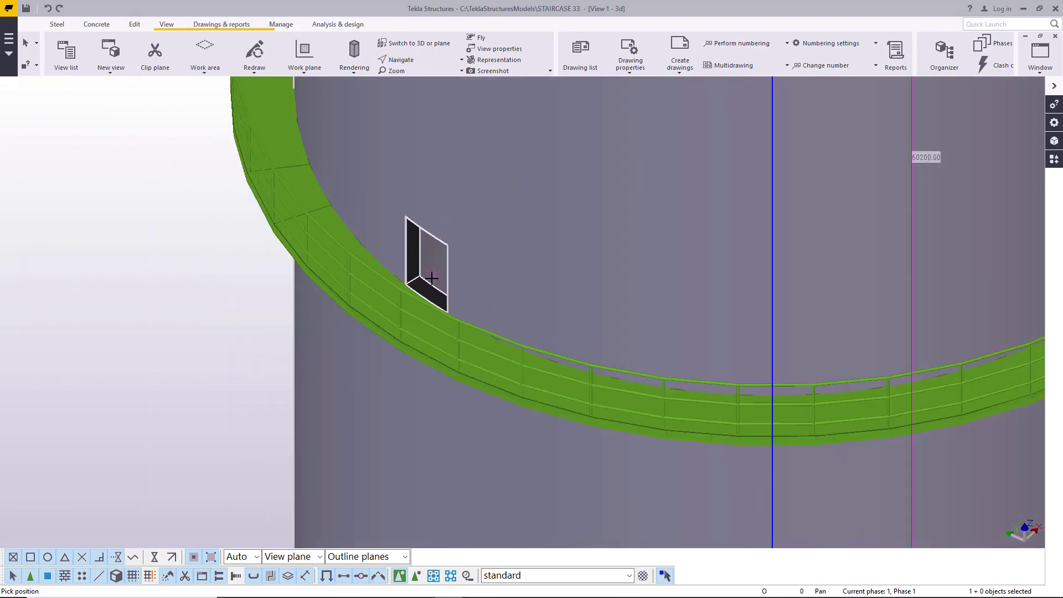
{"action": "middle_click_drag", "start_coordinate": [439, 289], "coordinate": [412, 181], "text": "ctrl"}
{"action": "scroll", "coordinate": [392, 302], "scroll_direction": "up", "scroll_amount": 8}
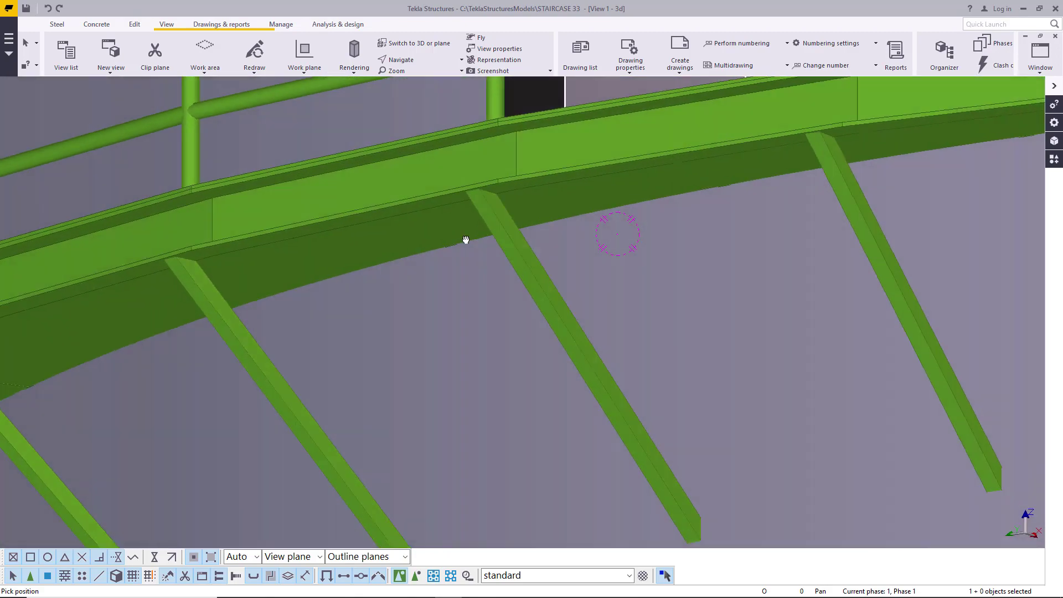
{"action": "middle_click_drag", "start_coordinate": [466, 239], "coordinate": [366, 287], "text": "ctrl"}
{"action": "scroll", "coordinate": [348, 278], "scroll_direction": "up", "scroll_amount": 3}
{"action": "scroll", "coordinate": [277, 297], "scroll_direction": "down", "scroll_amount": 5}
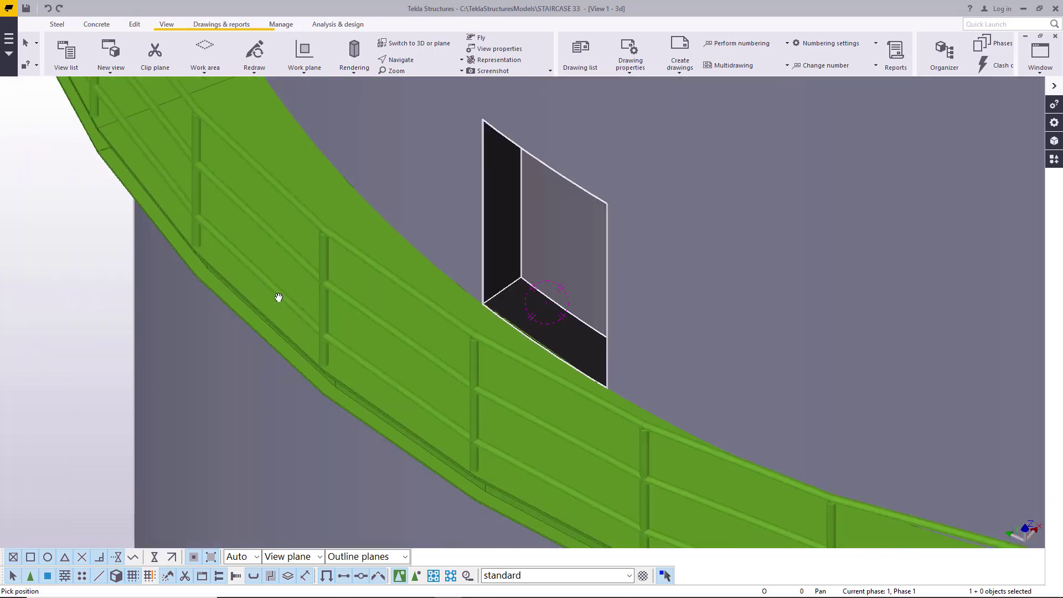
{"action": "middle_click_drag", "start_coordinate": [278, 297], "coordinate": [327, 321], "text": "ctrl"}
{"action": "scroll", "coordinate": [327, 321], "scroll_direction": "down", "scroll_amount": 10}
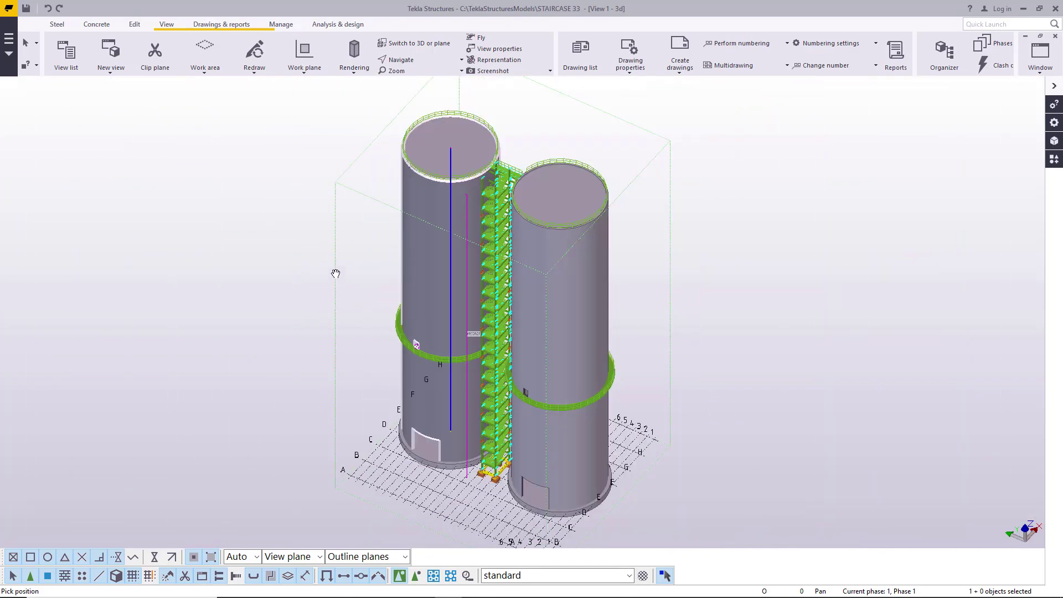
Review the silo tops and the large ground-level opening in the silo wall above its circular base
{"action": "scroll", "coordinate": [493, 144], "scroll_direction": "up", "scroll_amount": 3}
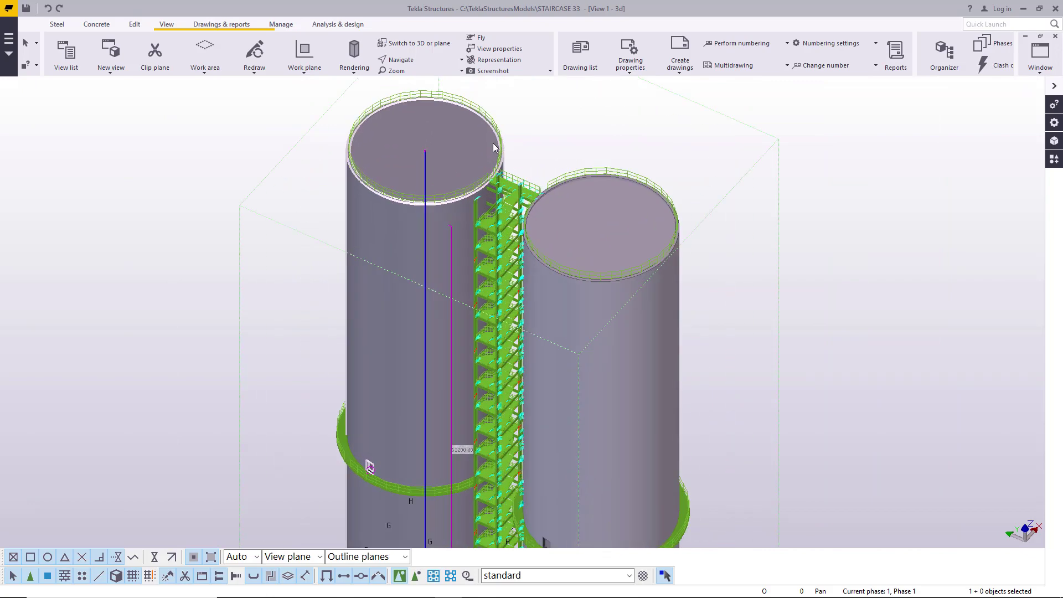
{"action": "scroll", "coordinate": [593, 304], "scroll_direction": "up", "scroll_amount": 2}
{"action": "scroll", "coordinate": [500, 253], "scroll_direction": "down", "scroll_amount": 3}
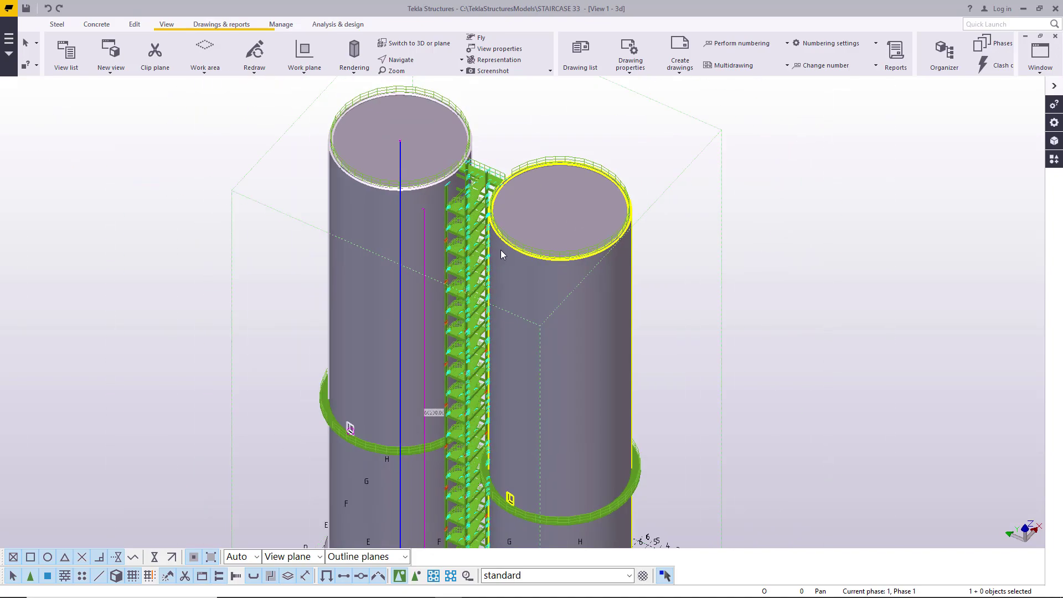
{"action": "scroll", "coordinate": [570, 421], "scroll_direction": "down", "scroll_amount": 3}
{"action": "scroll", "coordinate": [571, 420], "scroll_direction": "up", "scroll_amount": 8}
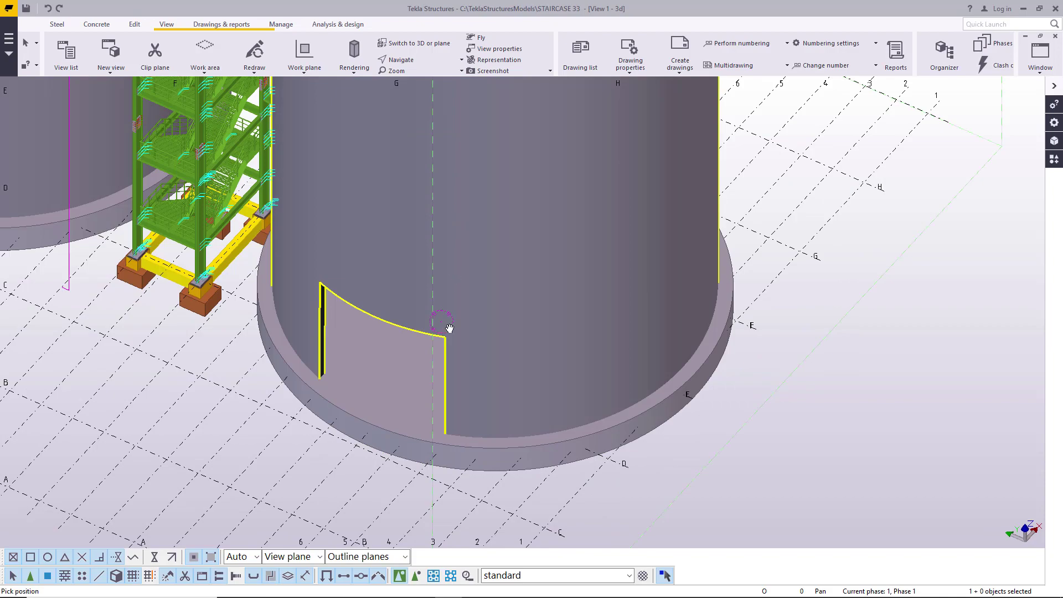
{"action": "middle_click_drag", "start_coordinate": [449, 329], "coordinate": [636, 309], "text": "ctrl"}
Examine the beams tying the stair tower columns to the silo wall and the bolted column splice plates
{"action": "scroll", "coordinate": [205, 306], "scroll_direction": "up", "scroll_amount": 3}
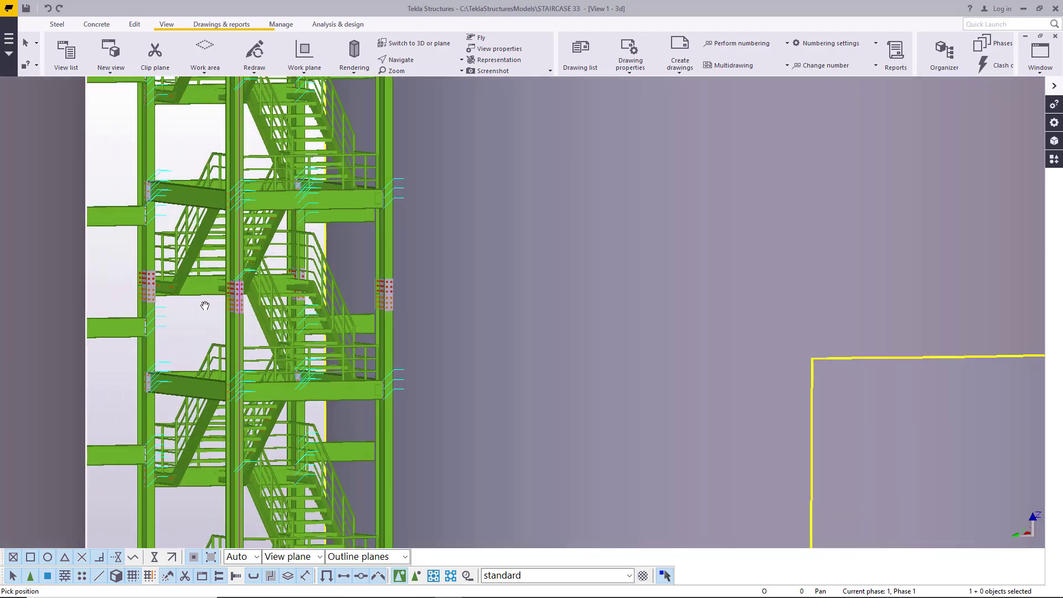
{"action": "scroll", "coordinate": [205, 306], "scroll_direction": "down", "scroll_amount": 3}
{"action": "middle_click_drag", "start_coordinate": [274, 326], "coordinate": [674, 338]}
{"action": "scroll", "coordinate": [428, 332], "scroll_direction": "down", "scroll_amount": 5}
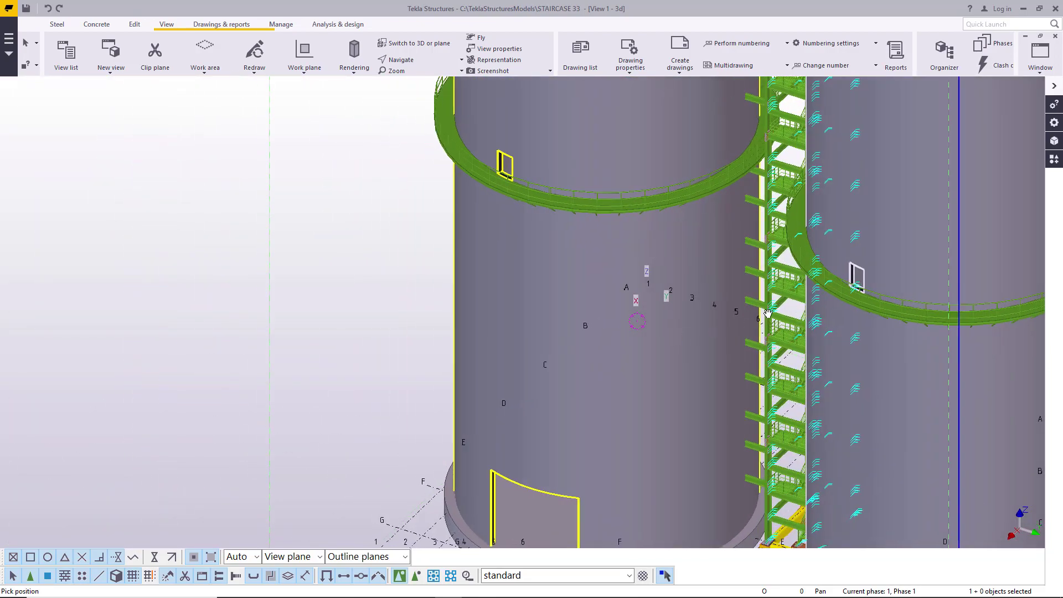
{"action": "scroll", "coordinate": [767, 313], "scroll_direction": "up", "scroll_amount": 6}
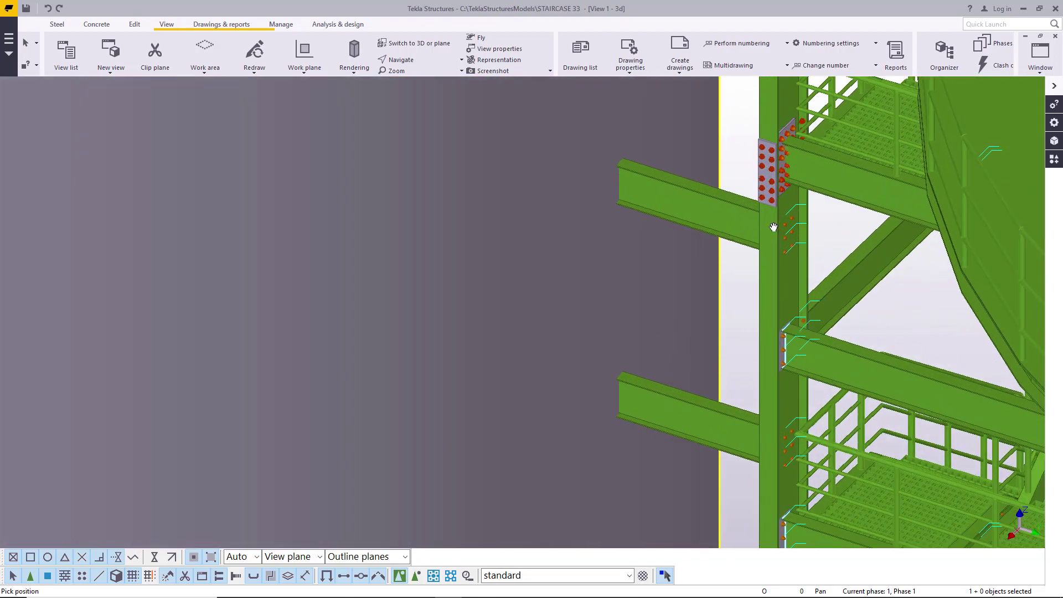
{"action": "scroll", "coordinate": [482, 311], "scroll_direction": "down", "scroll_amount": 3}
{"action": "scroll", "coordinate": [616, 243], "scroll_direction": "up", "scroll_amount": 5}
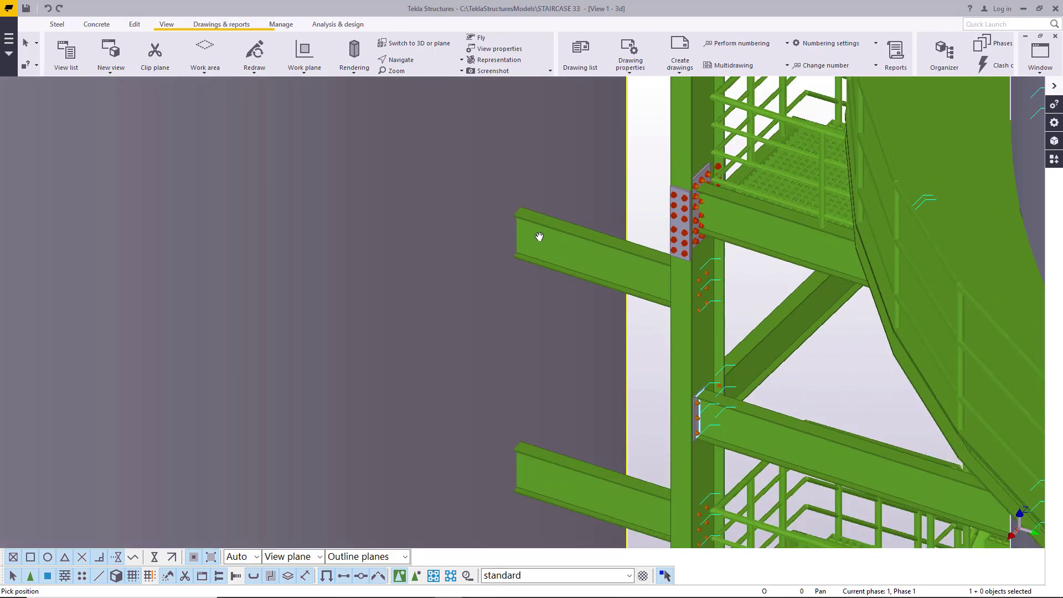
{"action": "scroll", "coordinate": [507, 309], "scroll_direction": "down", "scroll_amount": 3}
{"action": "scroll", "coordinate": [520, 280], "scroll_direction": "up", "scroll_amount": 5}
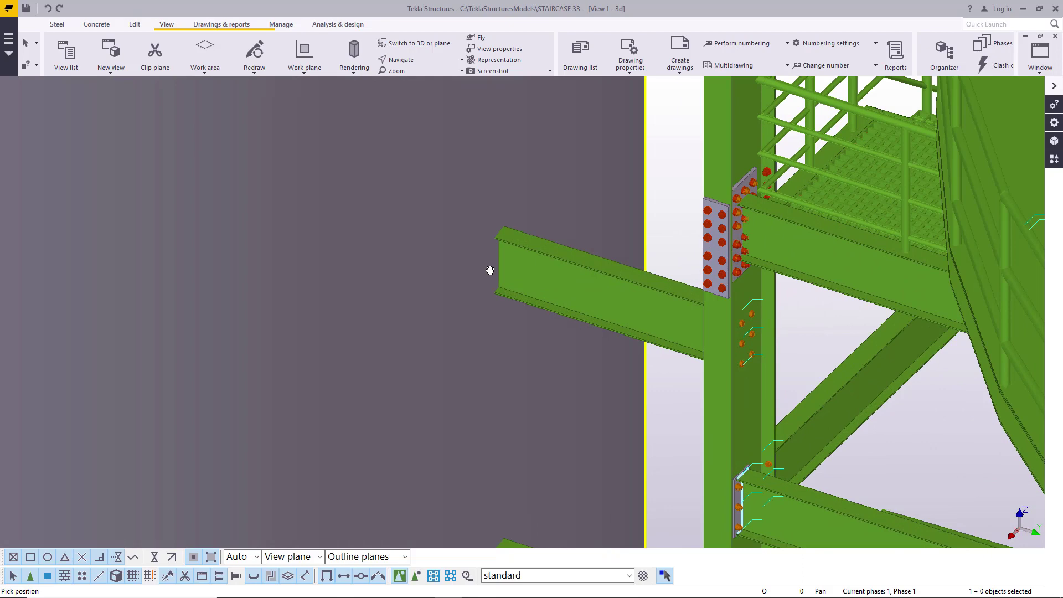
{"action": "scroll", "coordinate": [490, 270], "scroll_direction": "down", "scroll_amount": 2}
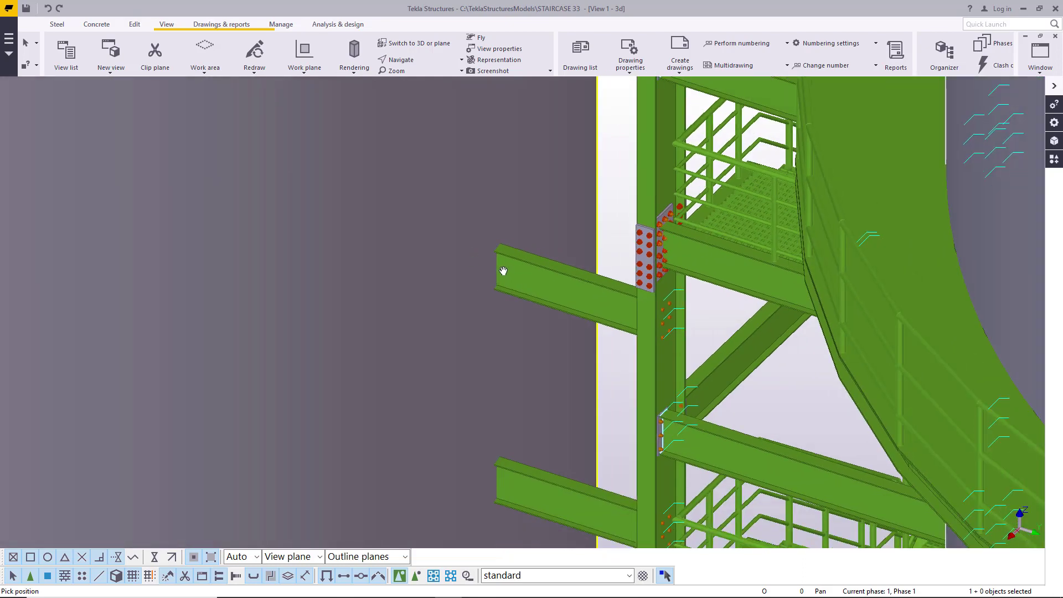
Examine the beams projecting from the stair tower columns at the silo wall, from the ring platforms up to the silo tops
{"action": "scroll", "coordinate": [425, 302], "scroll_direction": "down", "scroll_amount": 2}
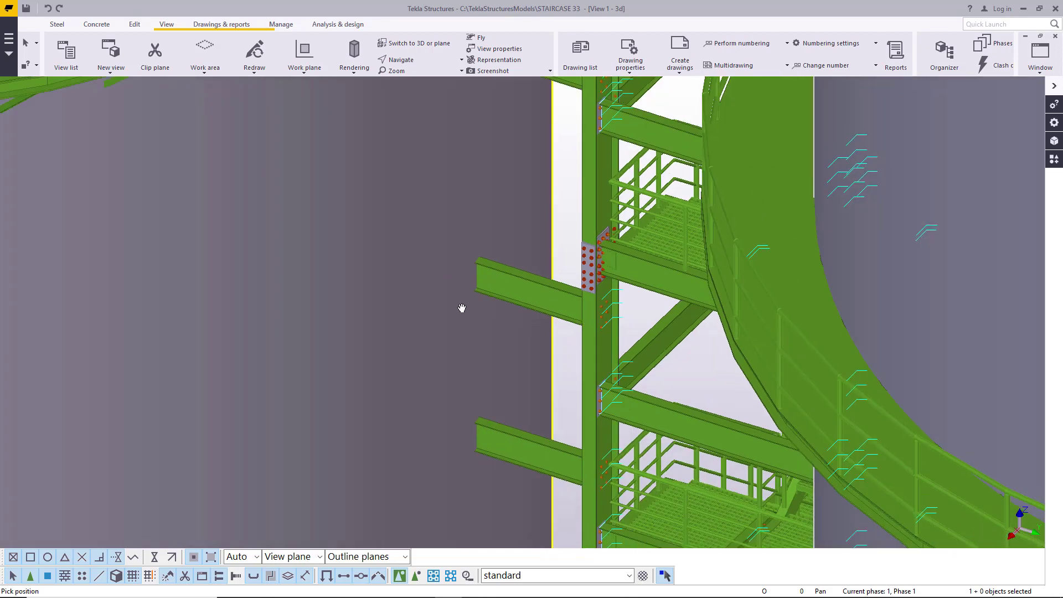
{"action": "scroll", "coordinate": [462, 308], "scroll_direction": "down", "scroll_amount": 2}
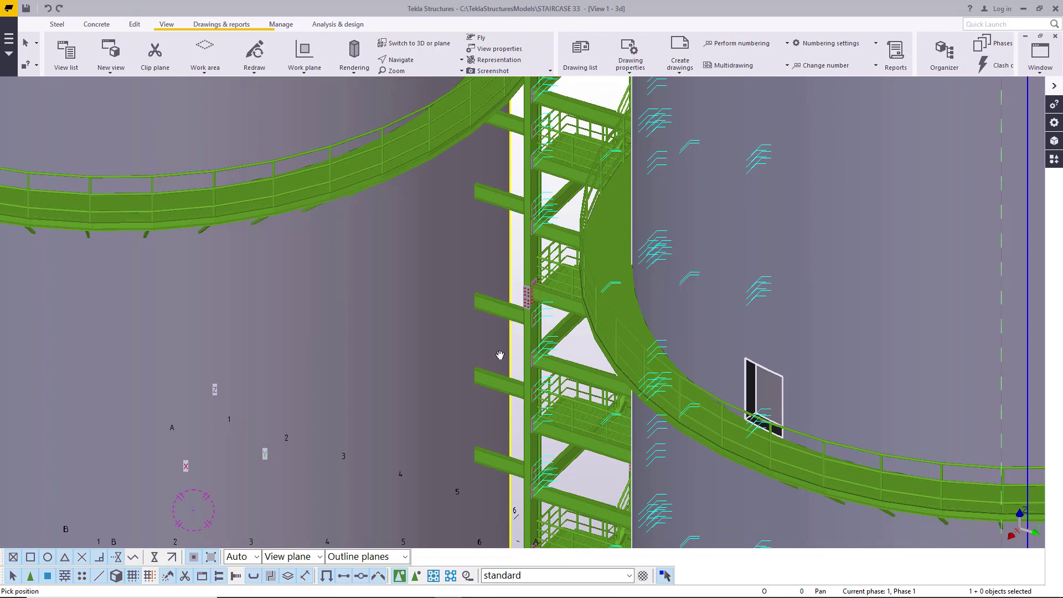
{"action": "scroll", "coordinate": [500, 355], "scroll_direction": "down", "scroll_amount": 4}
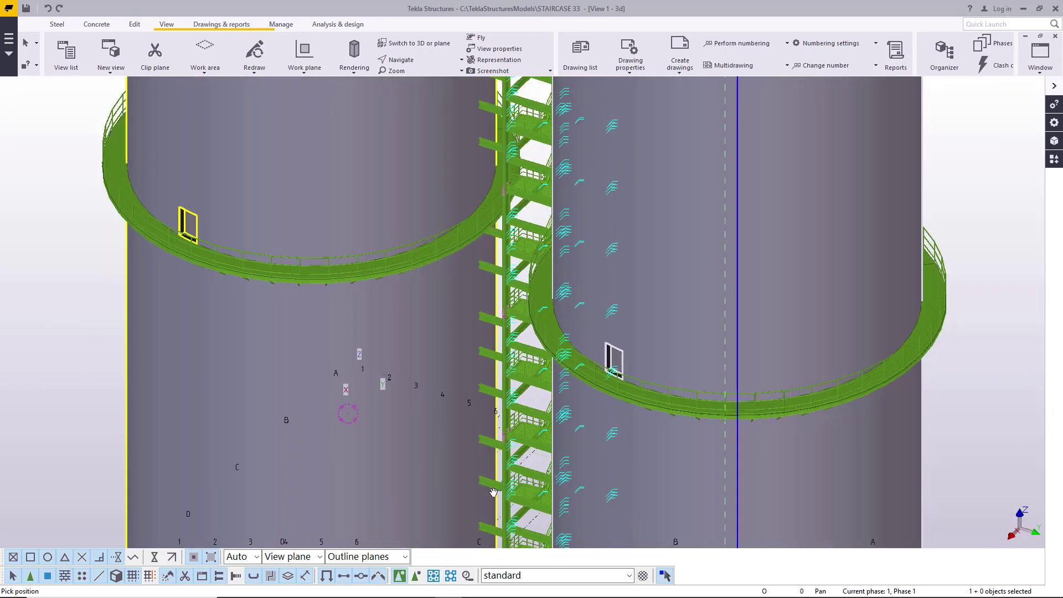
{"action": "scroll", "coordinate": [495, 486], "scroll_direction": "down", "scroll_amount": 6}
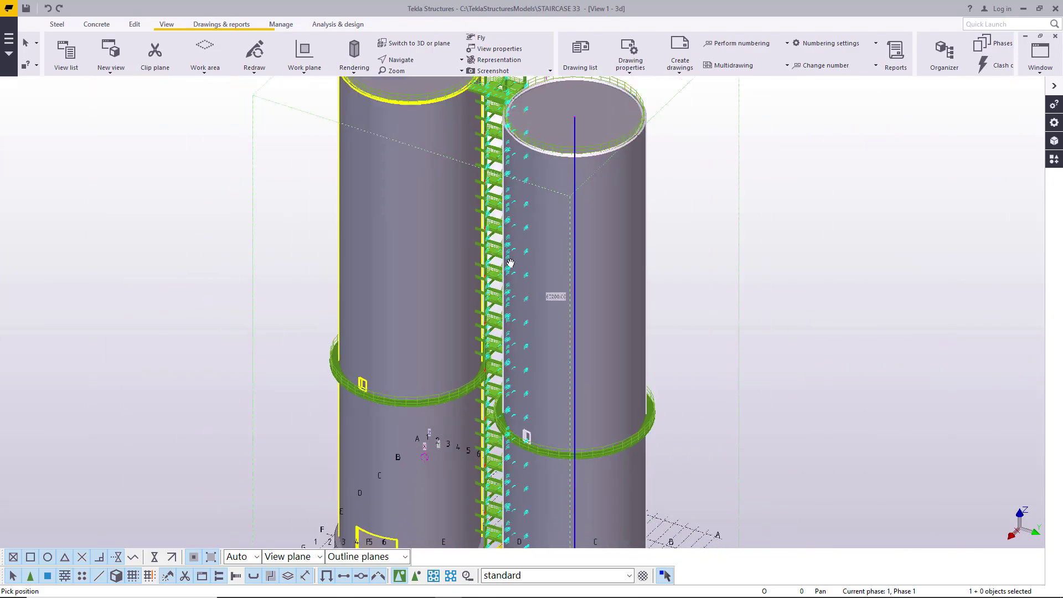
{"action": "scroll", "coordinate": [480, 120], "scroll_direction": "up", "scroll_amount": 8}
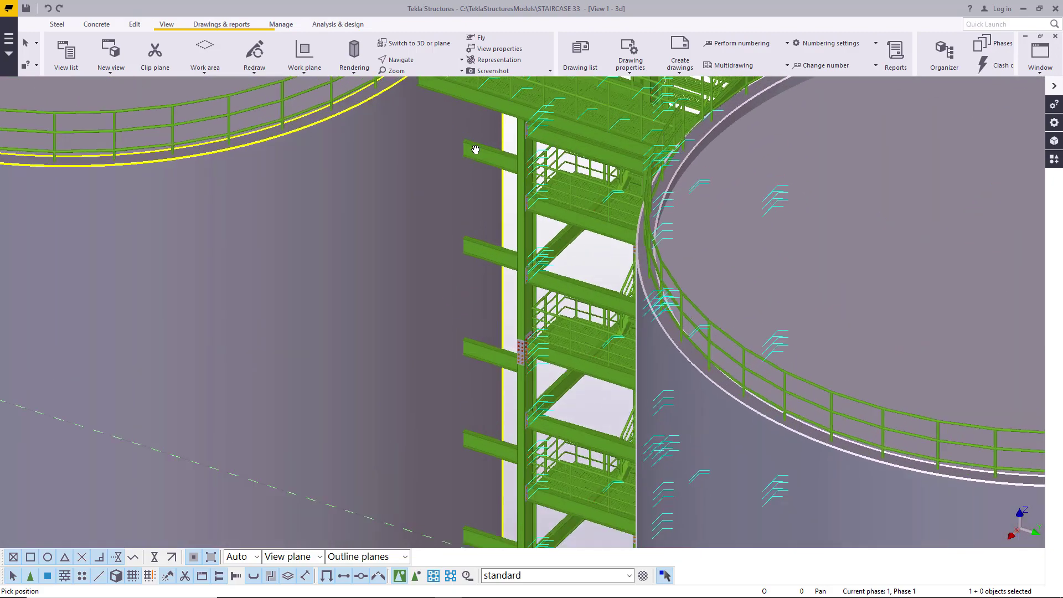
{"action": "scroll", "coordinate": [474, 149], "scroll_direction": "up", "scroll_amount": 2}
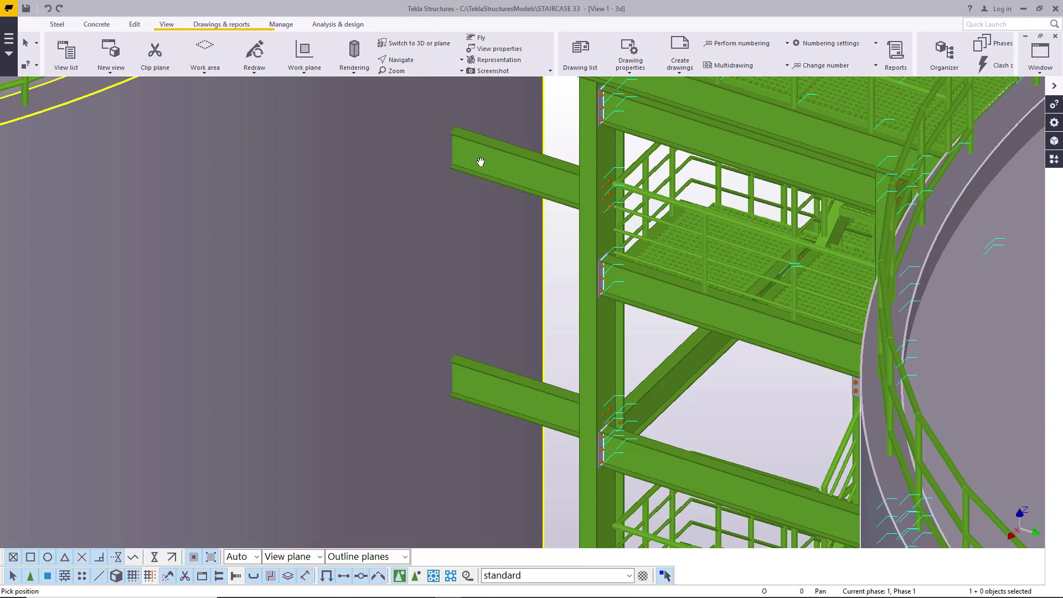
{"action": "scroll", "coordinate": [473, 212], "scroll_direction": "down", "scroll_amount": 10}
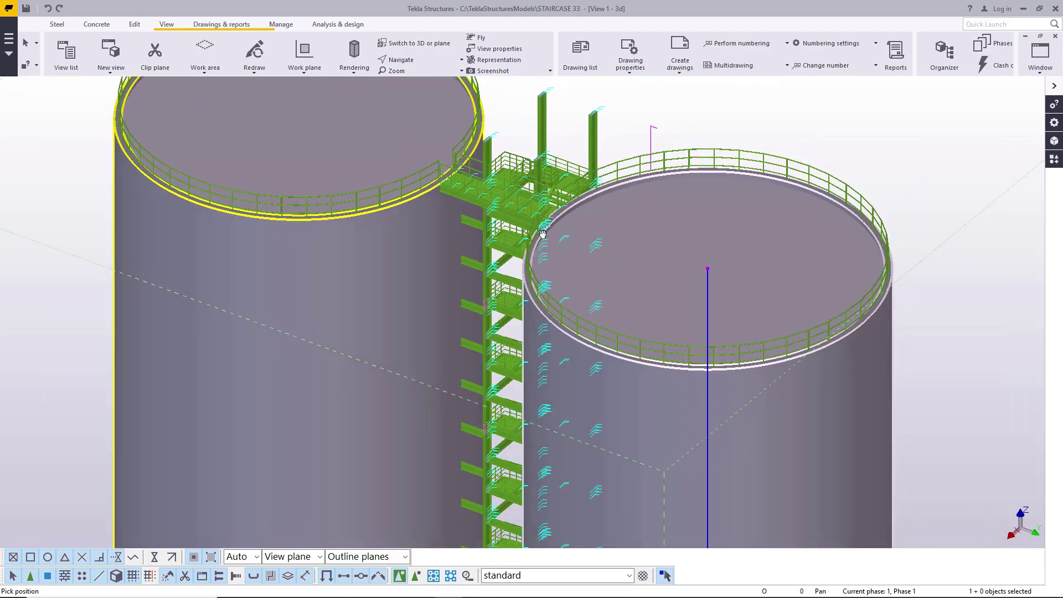
Inspect the grated walkway bridging the two silo tops and the uppermost stair flight from opposite sides
{"action": "scroll", "coordinate": [472, 202], "scroll_direction": "up", "scroll_amount": 8}
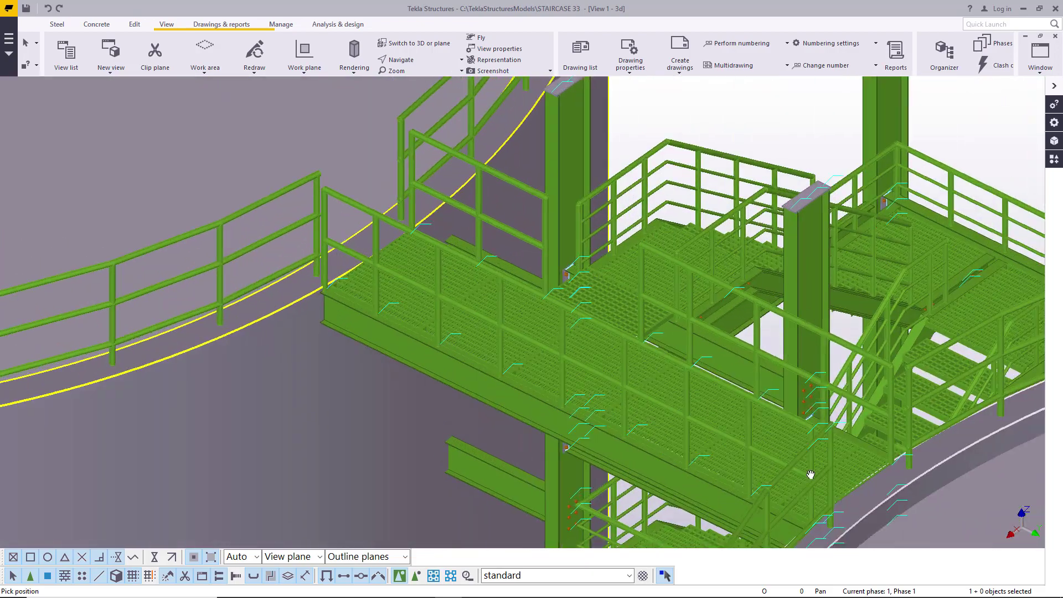
{"action": "scroll", "coordinate": [478, 292], "scroll_direction": "up", "scroll_amount": 3}
{"action": "left_click", "coordinate": [410, 60]}
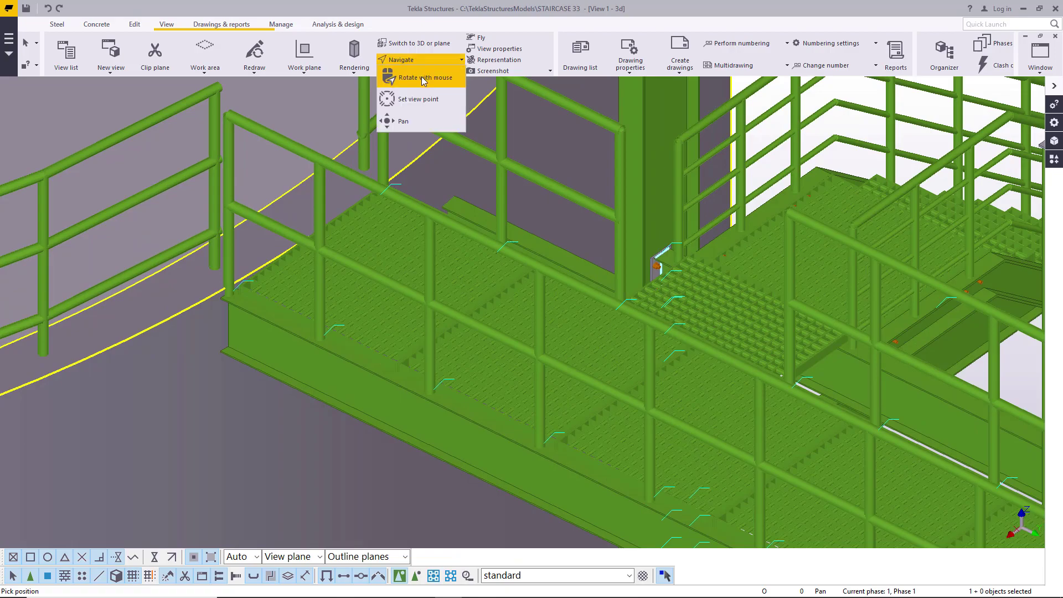
{"action": "left_click", "coordinate": [421, 77]}
{"action": "scroll", "coordinate": [374, 300], "scroll_direction": "down", "scroll_amount": 8}
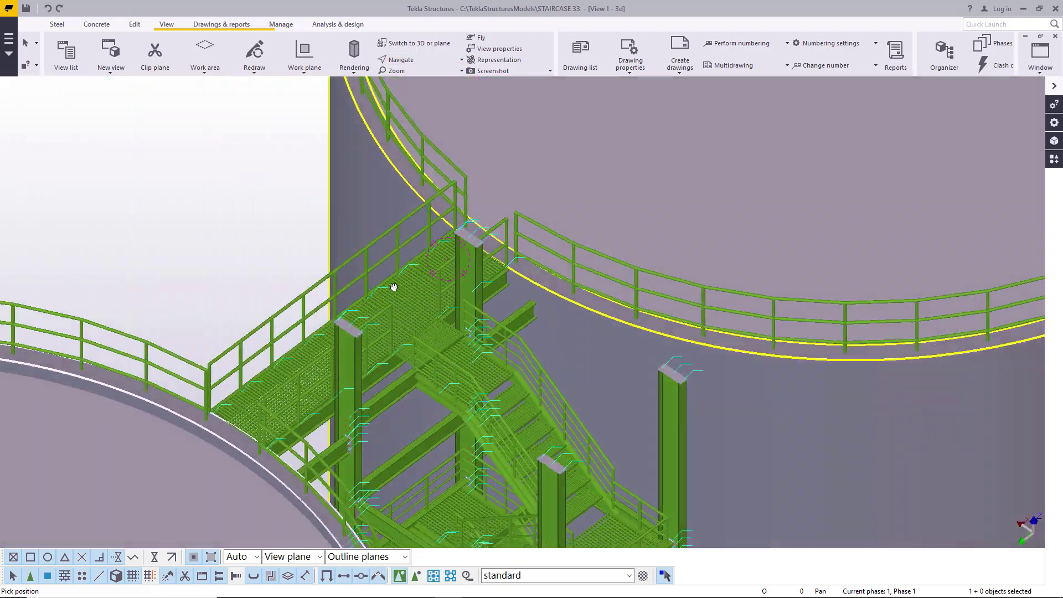
{"action": "middle_click_drag", "start_coordinate": [393, 287], "coordinate": [536, 331], "text": "ctrl"}
{"action": "scroll", "coordinate": [488, 318], "scroll_direction": "down", "scroll_amount": 5}
Review both silo roofs with their perimeter railings and the stair tower between them from several directions
{"action": "scroll", "coordinate": [466, 318], "scroll_direction": "up", "scroll_amount": 6}
{"action": "scroll", "coordinate": [464, 309], "scroll_direction": "down", "scroll_amount": 5}
{"action": "scroll", "coordinate": [336, 305], "scroll_direction": "down", "scroll_amount": 5}
{"action": "scroll", "coordinate": [536, 331], "scroll_direction": "up", "scroll_amount": 3}
{"action": "scroll", "coordinate": [548, 343], "scroll_direction": "down", "scroll_amount": 3}
{"action": "scroll", "coordinate": [570, 377], "scroll_direction": "up", "scroll_amount": 4}
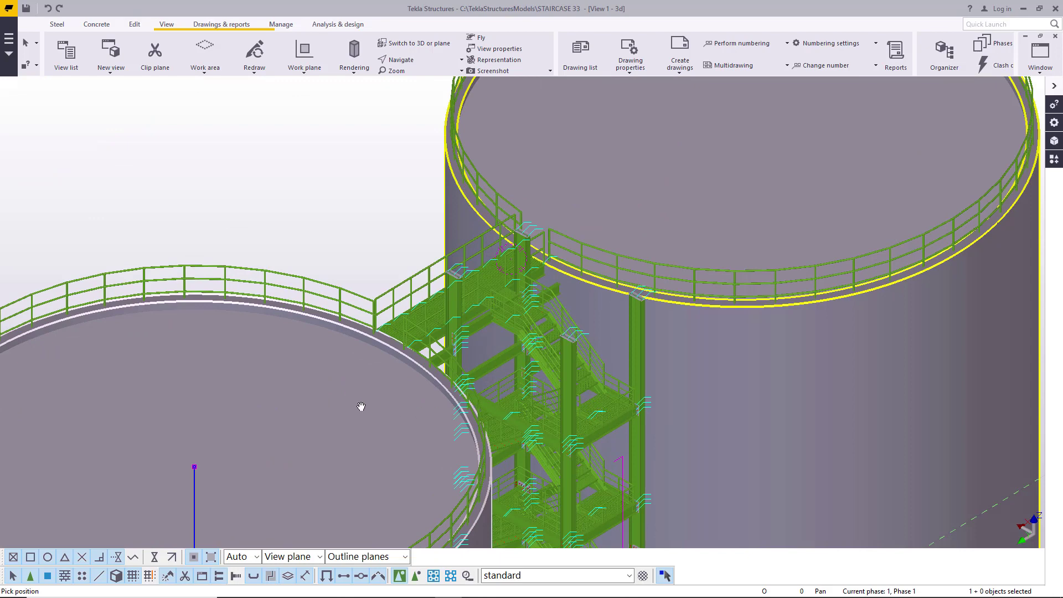
{"action": "scroll", "coordinate": [377, 406], "scroll_direction": "down", "scroll_amount": 3}
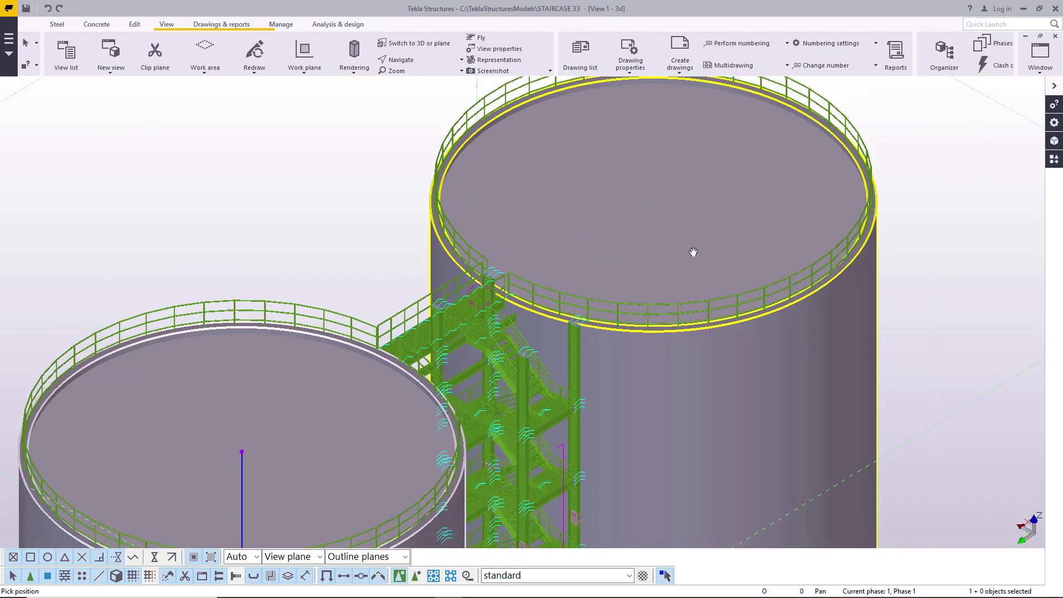
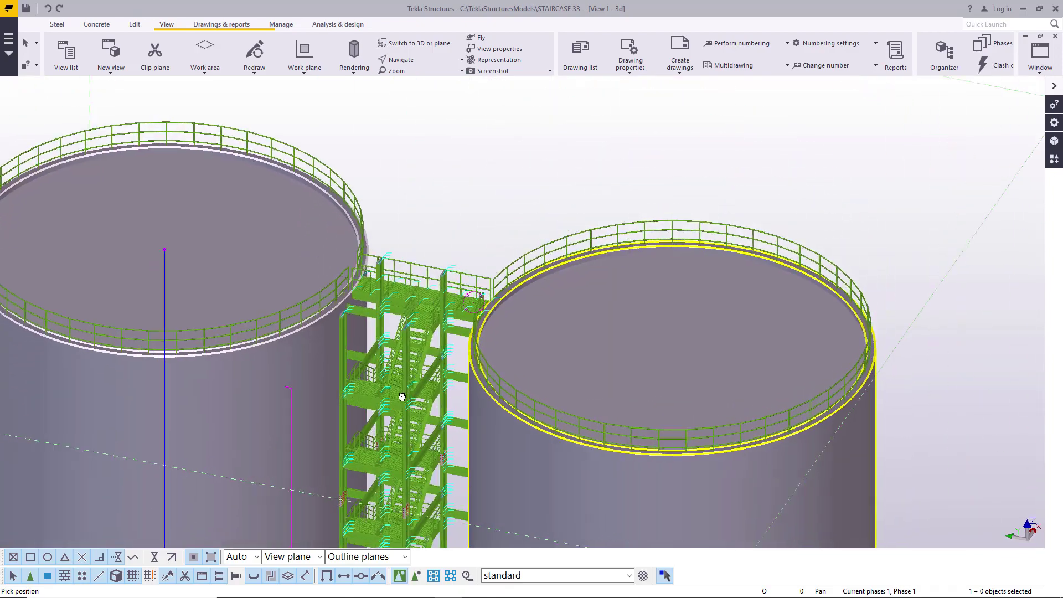
{"action": "scroll", "coordinate": [554, 253], "scroll_direction": "down", "scroll_amount": 5}
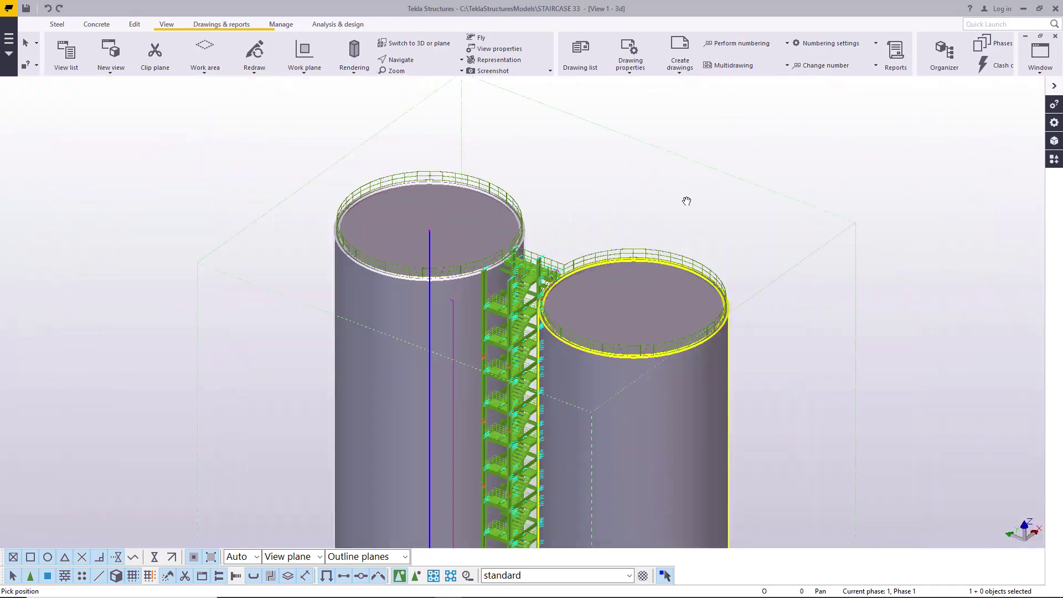
Leave the view navigation command and inspect the stair tower's landings, flights and bolted column splices
{"action": "right_click", "coordinate": [687, 178]}
{"action": "left_click", "coordinate": [696, 183]}
{"action": "scroll", "coordinate": [482, 439], "scroll_direction": "up", "scroll_amount": 8}
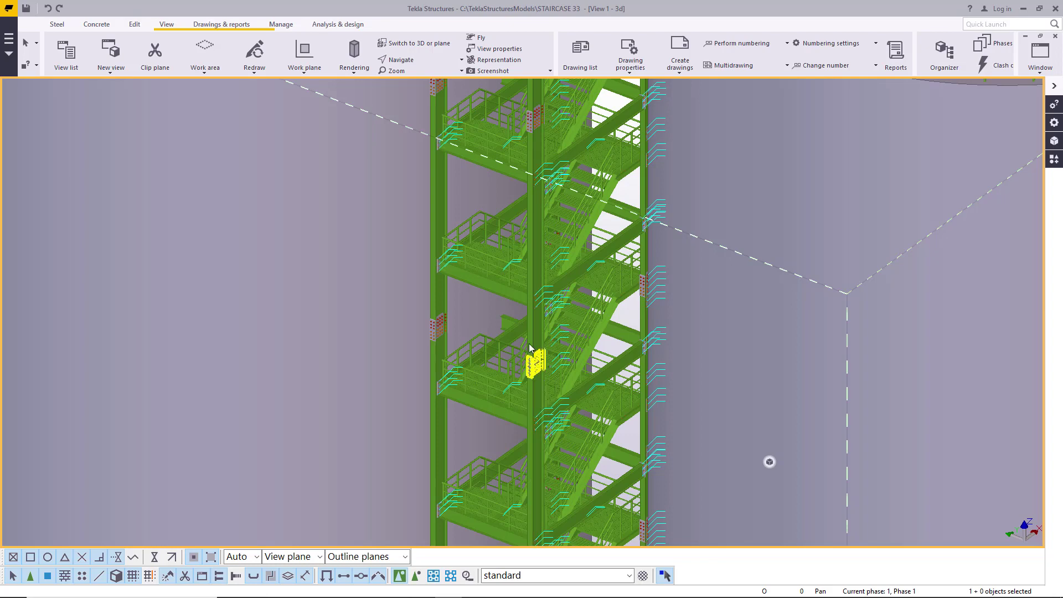
{"action": "scroll", "coordinate": [490, 225], "scroll_direction": "up", "scroll_amount": 4}
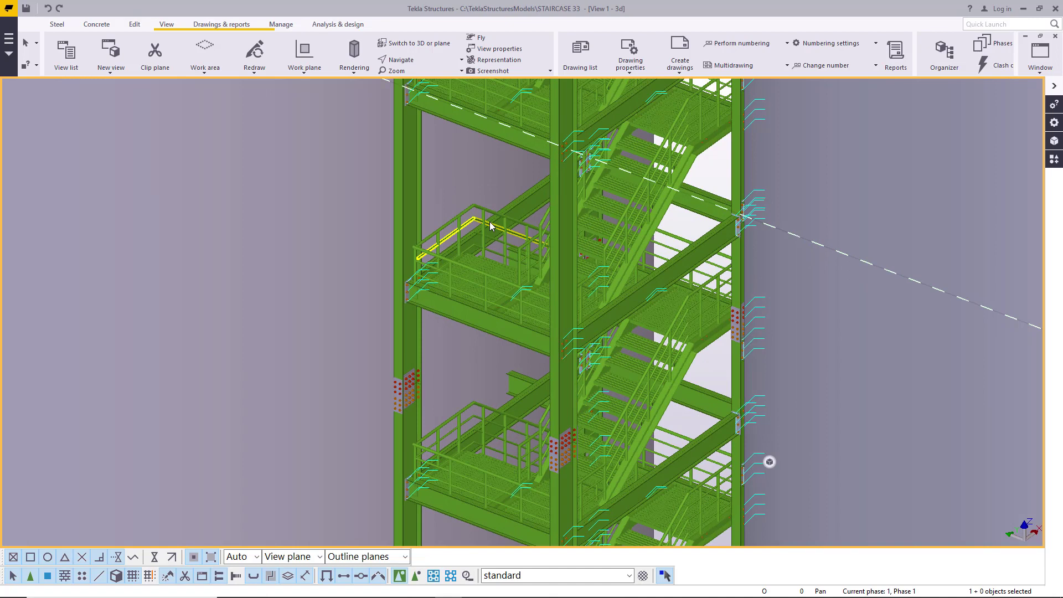
{"action": "scroll", "coordinate": [476, 288], "scroll_direction": "down", "scroll_amount": 5}
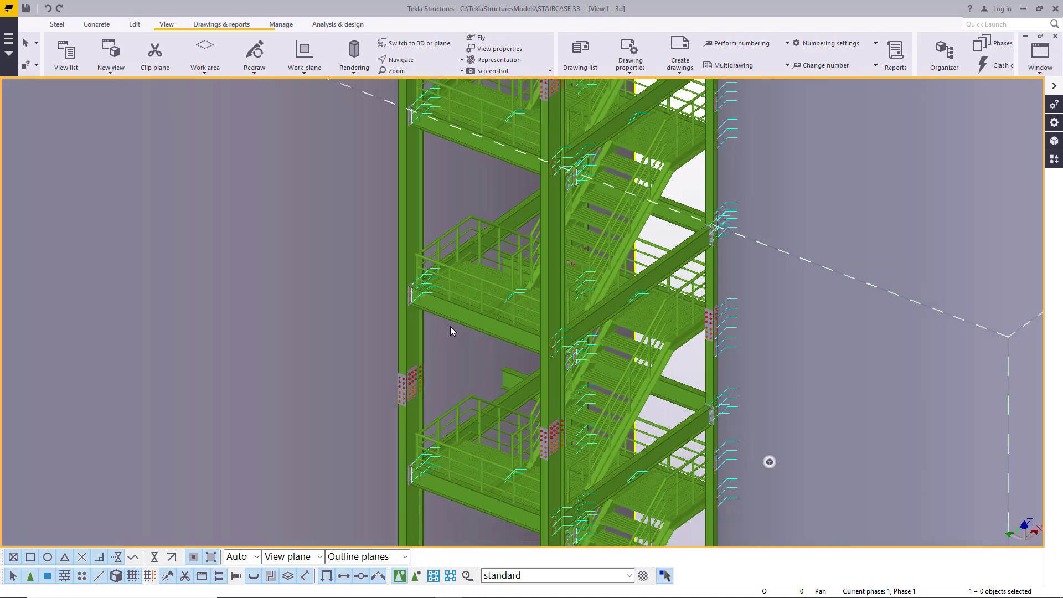
{"action": "scroll", "coordinate": [515, 336], "scroll_direction": "down", "scroll_amount": 5}
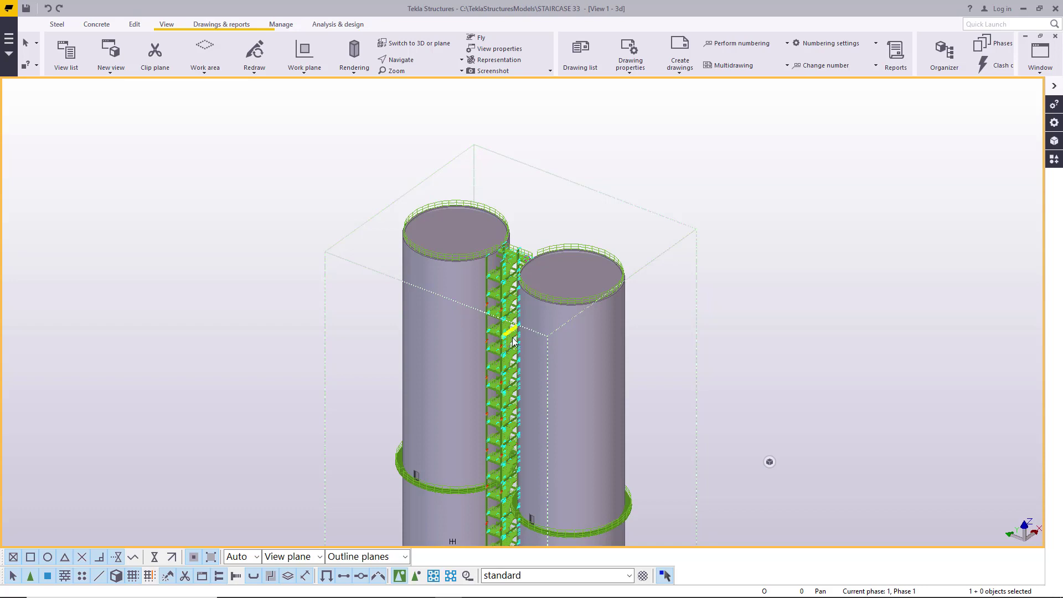
Review the available model export formats, including SketchUp, and return to the model without exporting
{"action": "left_click", "coordinate": [10, 52]}
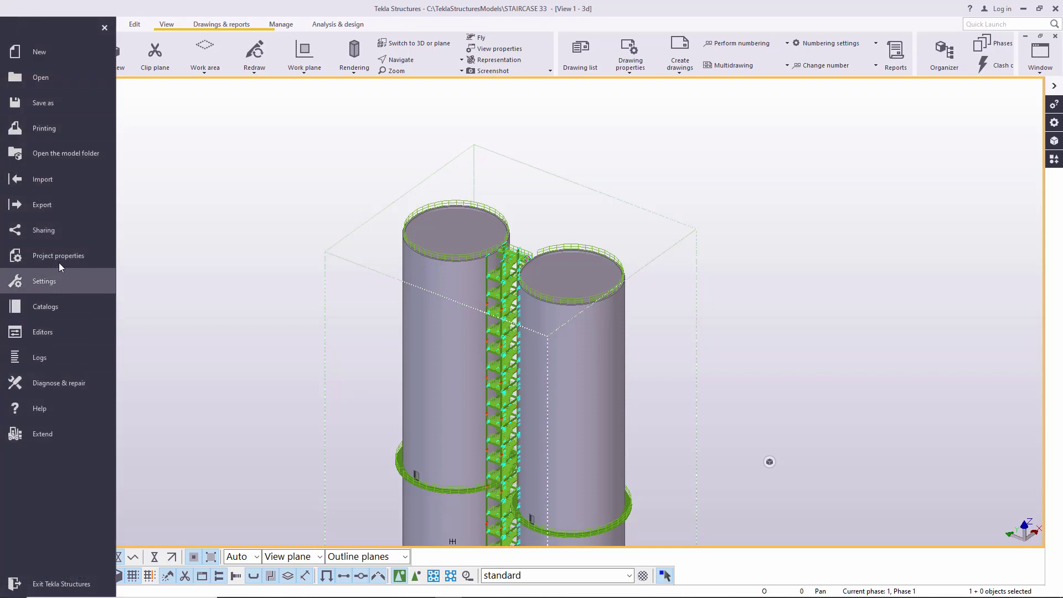
{"action": "left_click", "coordinate": [55, 204]}
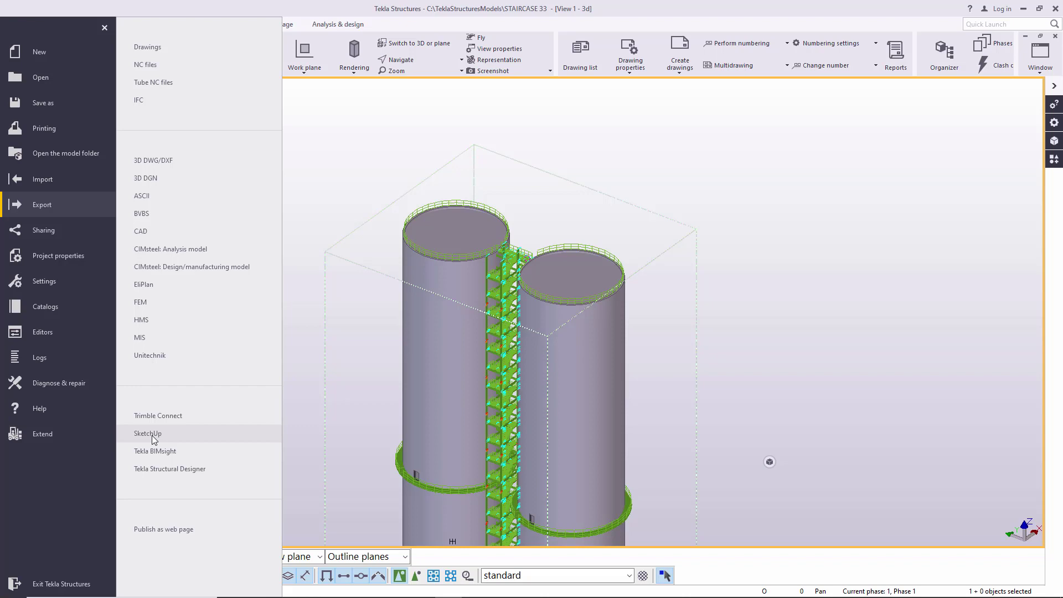
{"action": "left_click", "coordinate": [305, 294]}
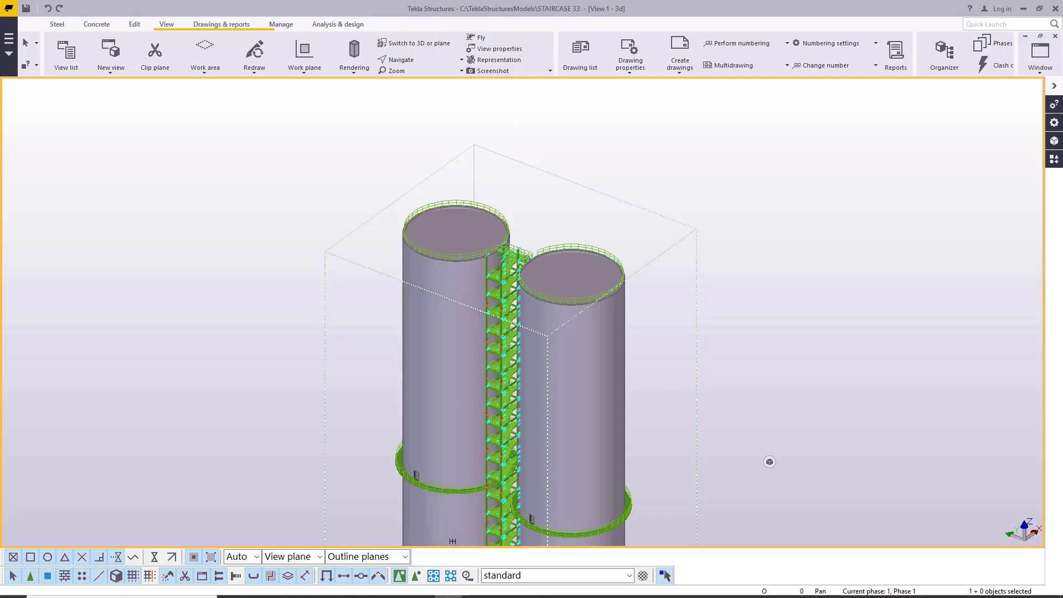
Switch to SketchUp and orbit around the silo model's stair tower to examine its landings, flights and top walkway
{"action": "mouse_move", "coordinate": [443, 590]}
{"action": "left_click", "coordinate": [476, 587]}
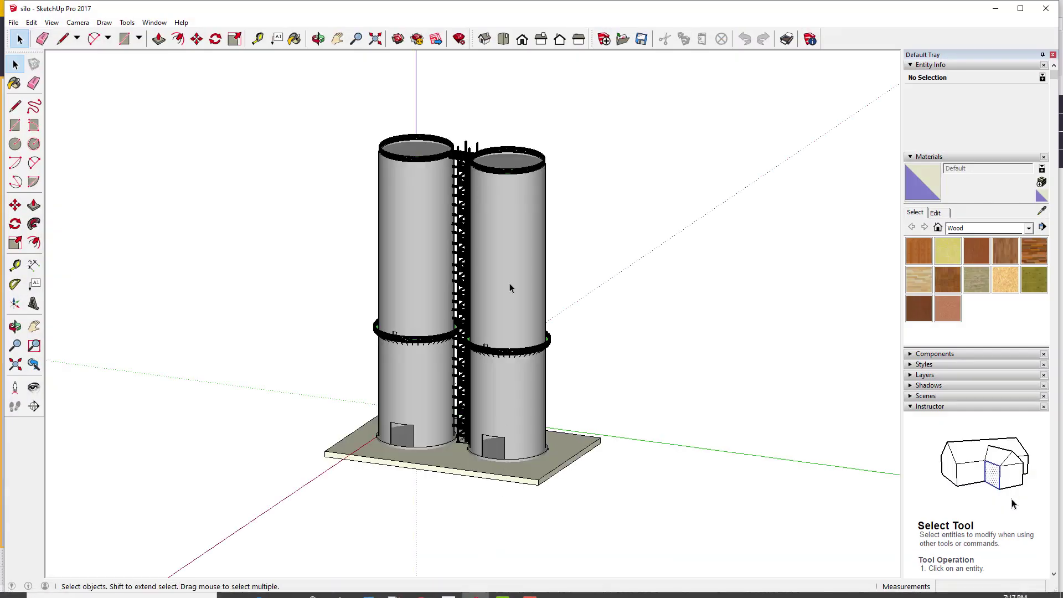
{"action": "scroll", "coordinate": [436, 147], "scroll_direction": "up", "scroll_amount": 10}
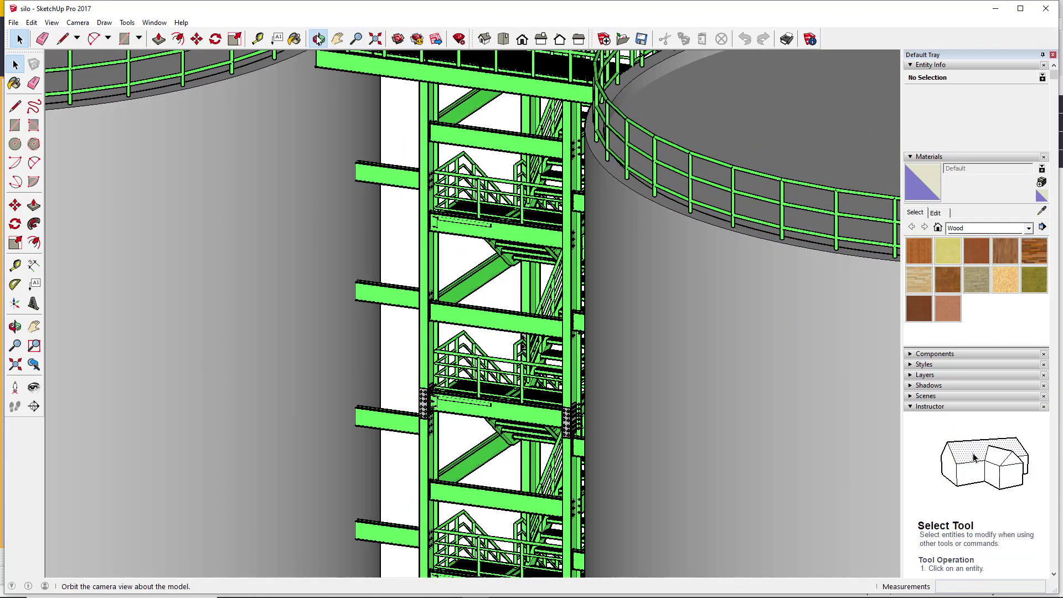
{"action": "left_click", "coordinate": [318, 39]}
{"action": "left_click_drag", "start_coordinate": [546, 328], "coordinate": [408, 368]}
{"action": "scroll", "coordinate": [483, 255], "scroll_direction": "up", "scroll_amount": 6}
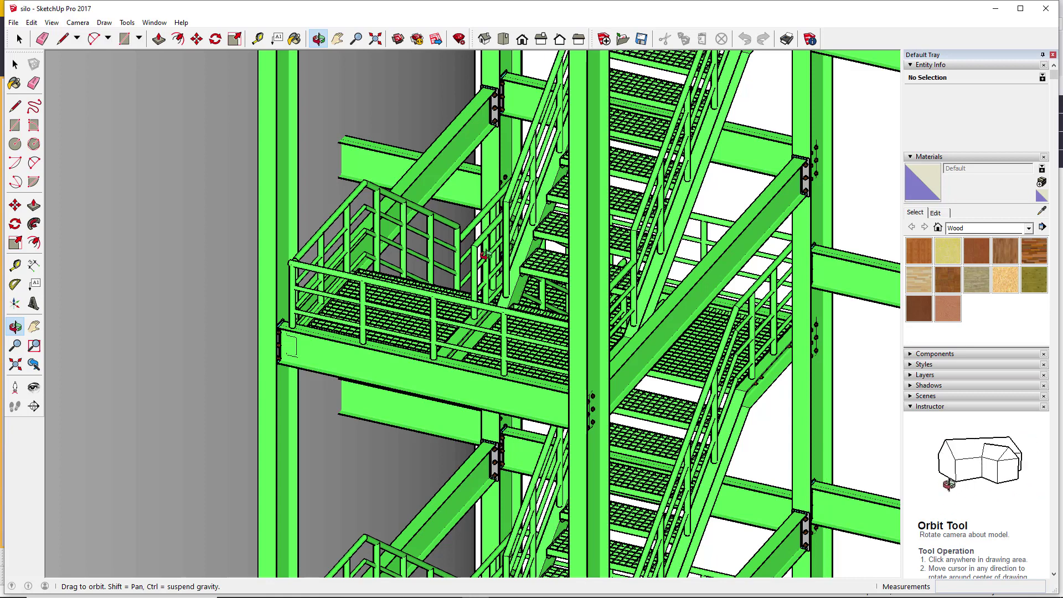
{"action": "scroll", "coordinate": [459, 277], "scroll_direction": "down", "scroll_amount": 10}
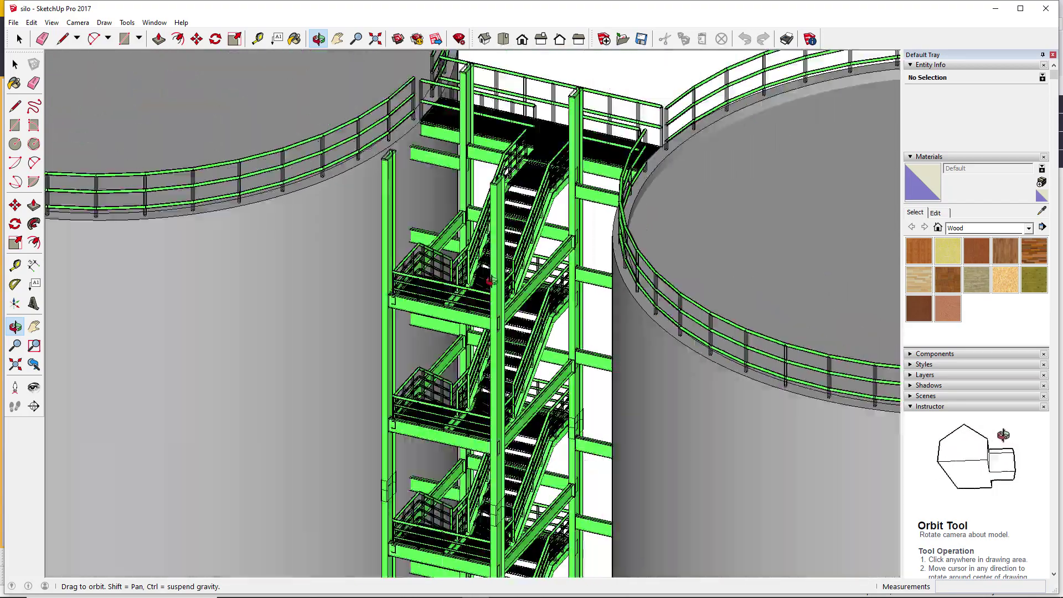
{"action": "scroll", "coordinate": [511, 324], "scroll_direction": "down", "scroll_amount": 6}
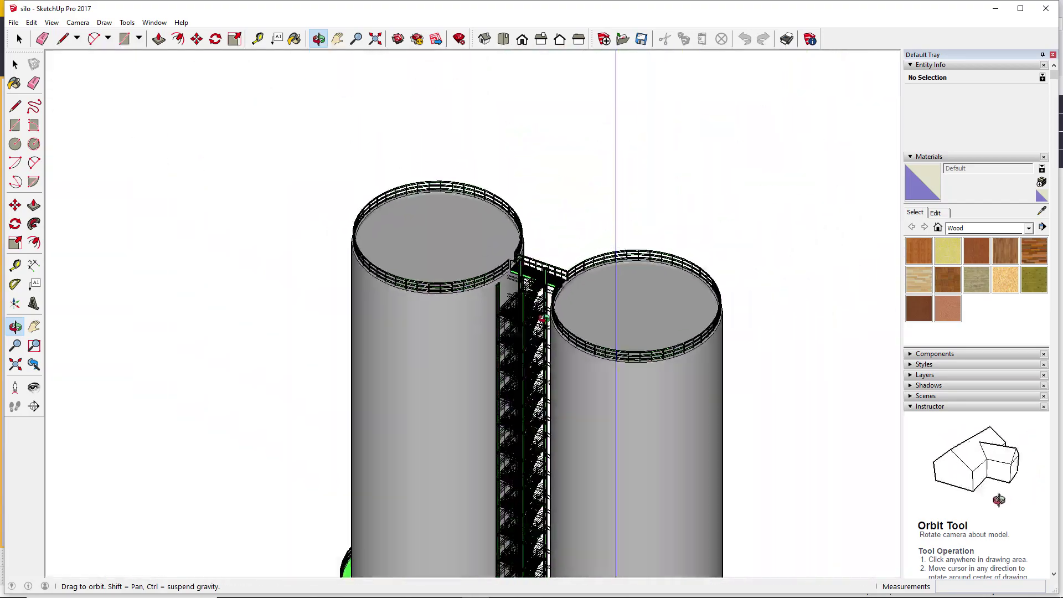
Inspect a landing beam's bolted end plate, its welds and the platform grating and railing in close-up
{"action": "scroll", "coordinate": [547, 448], "scroll_direction": "up", "scroll_amount": 6}
{"action": "scroll", "coordinate": [547, 447], "scroll_direction": "up", "scroll_amount": 10}
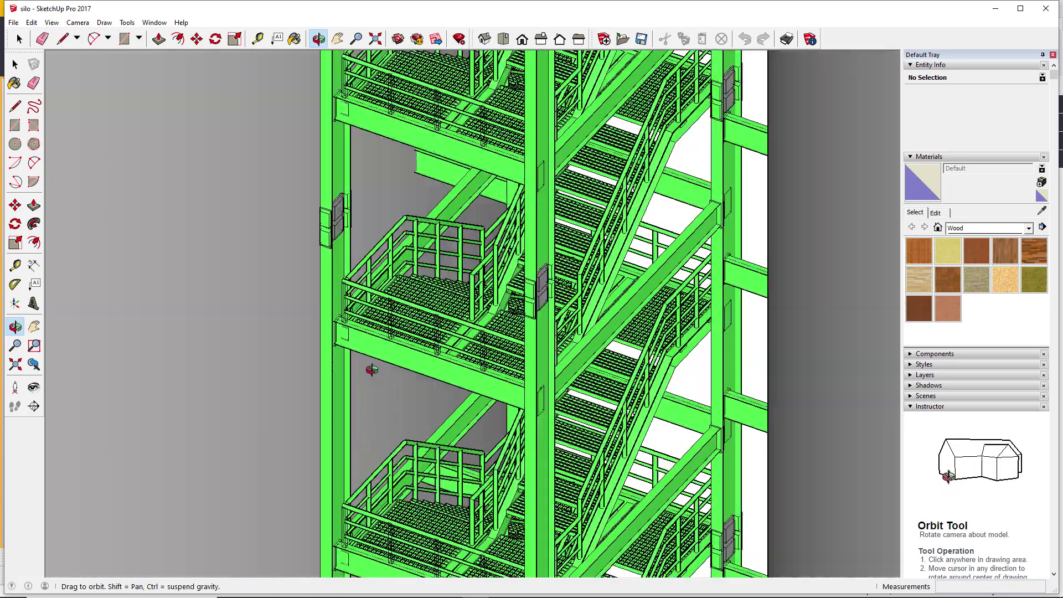
{"action": "scroll", "coordinate": [332, 332], "scroll_direction": "up", "scroll_amount": 8}
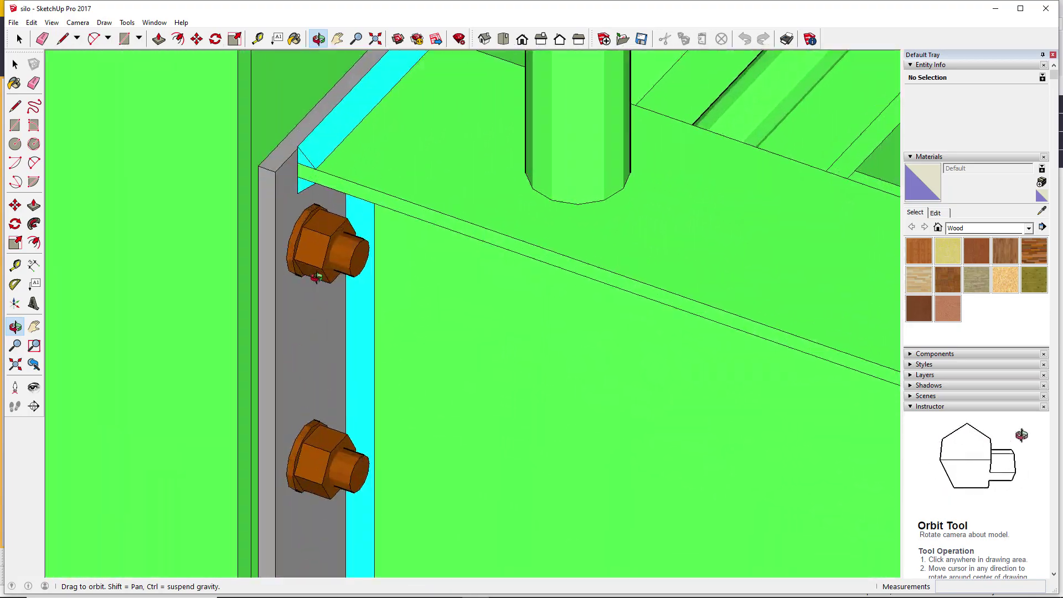
{"action": "scroll", "coordinate": [326, 114], "scroll_direction": "down", "scroll_amount": 8}
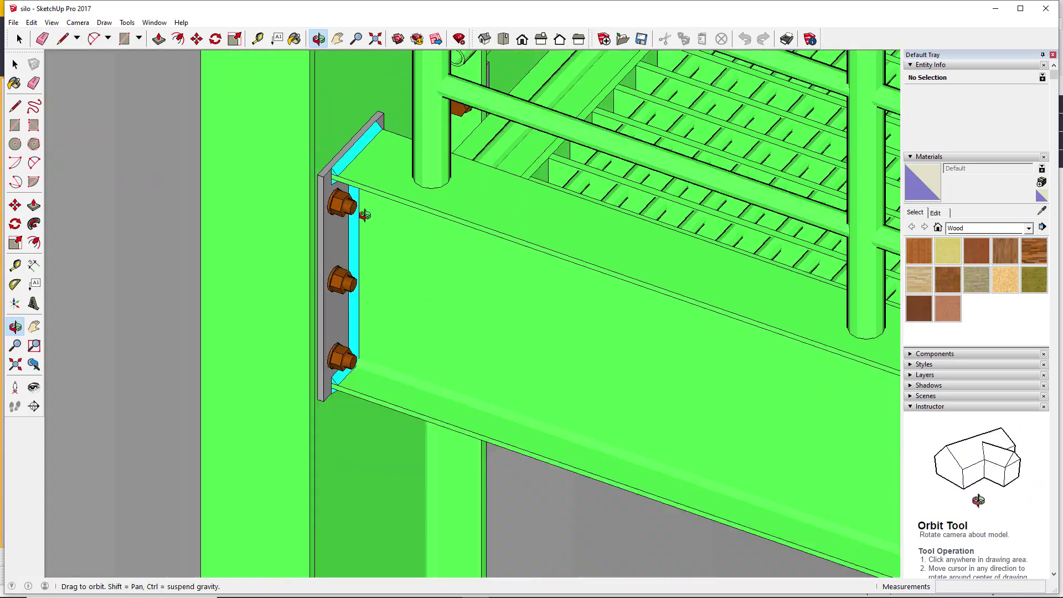
{"action": "scroll", "coordinate": [735, 237], "scroll_direction": "up", "scroll_amount": 10}
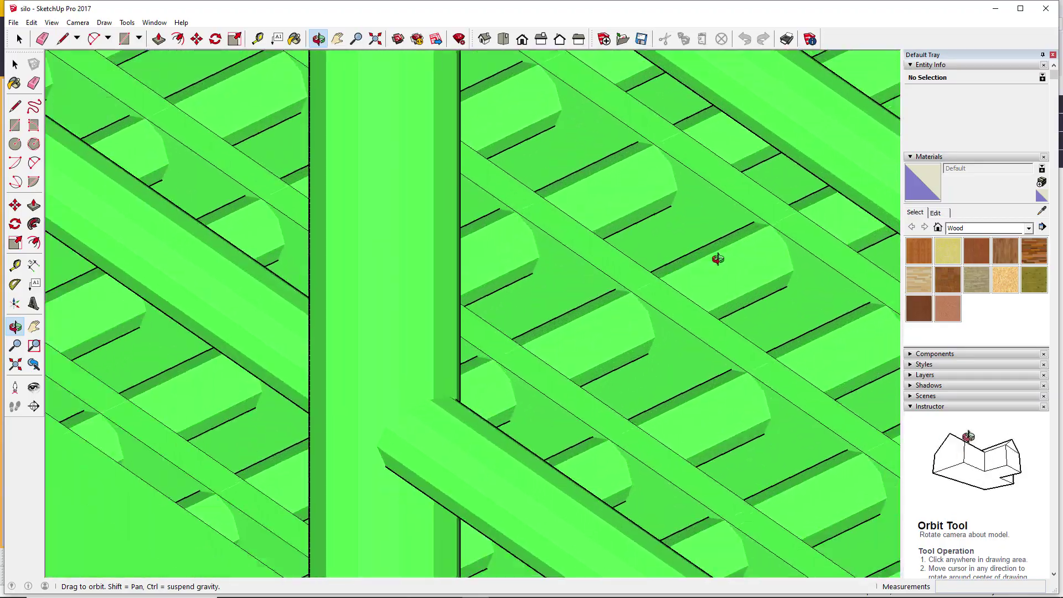
{"action": "scroll", "coordinate": [719, 258], "scroll_direction": "down", "scroll_amount": 5}
Review the silo tops and ring platform from above, and exit the Orbit tool
{"action": "left_click_drag", "start_coordinate": [645, 268], "coordinate": [570, 414]}
{"action": "scroll", "coordinate": [454, 380], "scroll_direction": "down", "scroll_amount": 3}
{"action": "scroll", "coordinate": [650, 450], "scroll_direction": "down", "scroll_amount": 5}
{"action": "scroll", "coordinate": [570, 414], "scroll_direction": "down", "scroll_amount": 10}
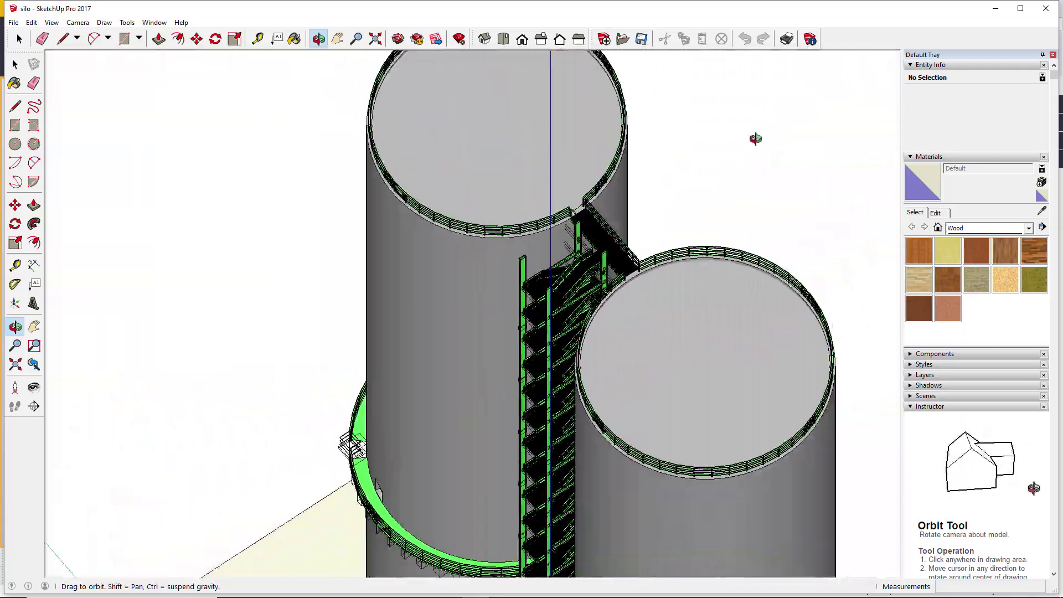
{"action": "right_click", "coordinate": [756, 138]}
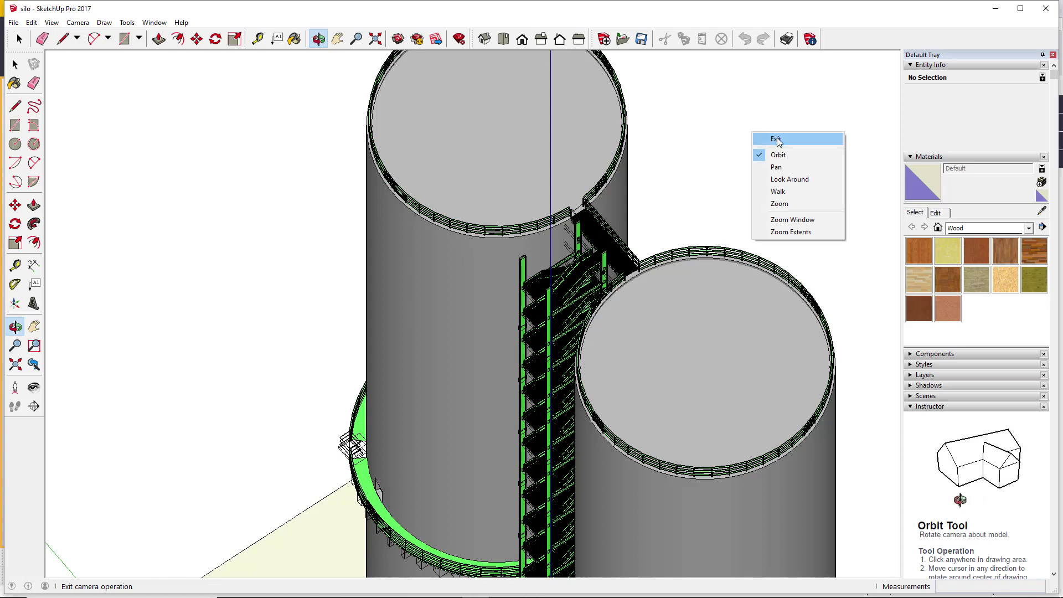
{"action": "left_click", "coordinate": [778, 139]}
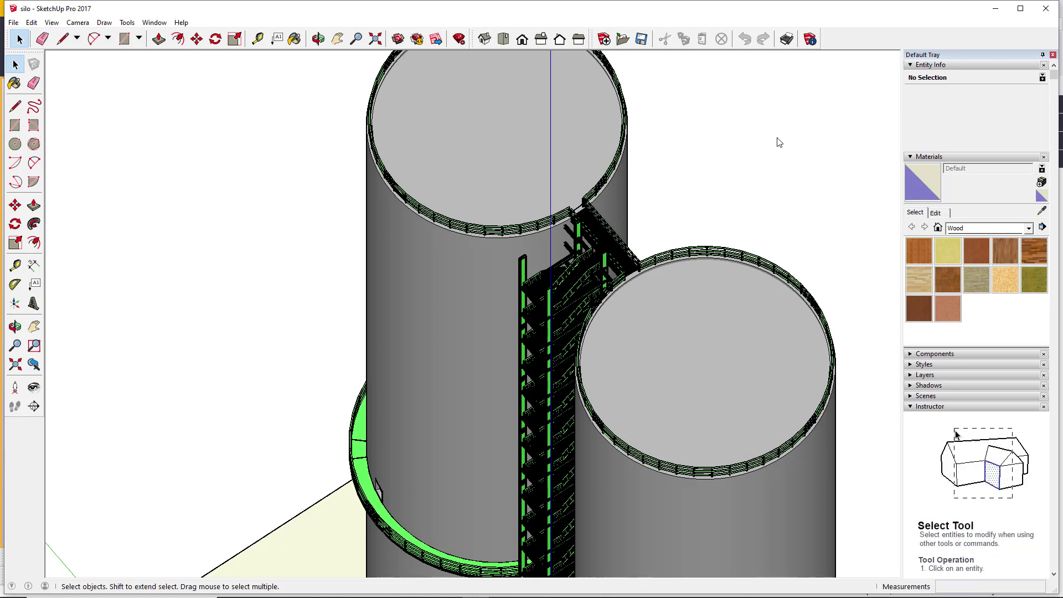
Review exporting the silo as a COLLADA (*.dae) 3D model into the desktop's New folder, and leave without exporting
{"action": "left_click", "coordinate": [13, 24]}
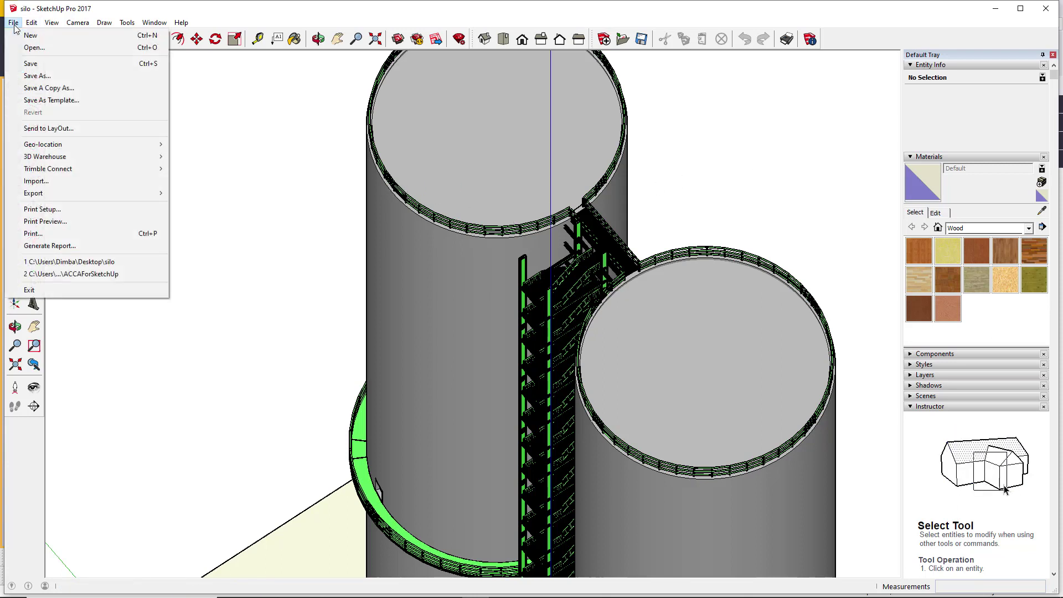
{"action": "mouse_move", "coordinate": [55, 197]}
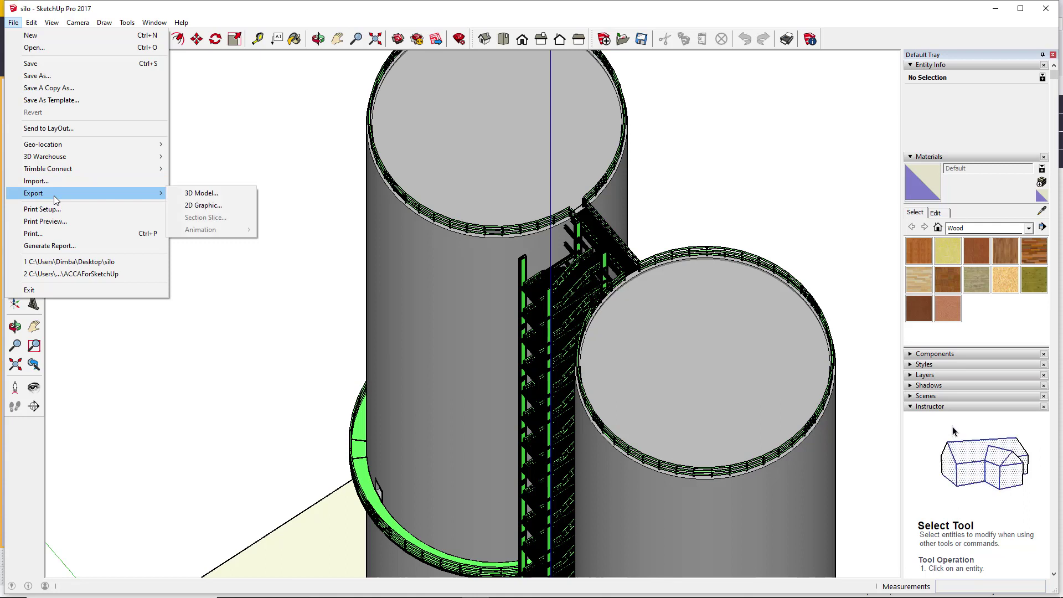
{"action": "left_click", "coordinate": [205, 195]}
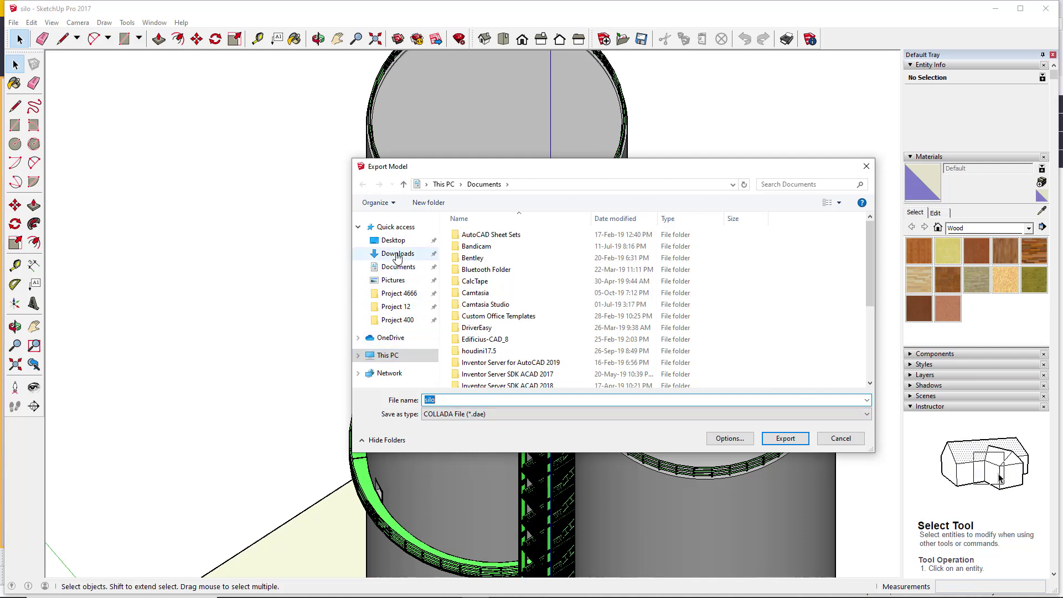
{"action": "left_click", "coordinate": [393, 242]}
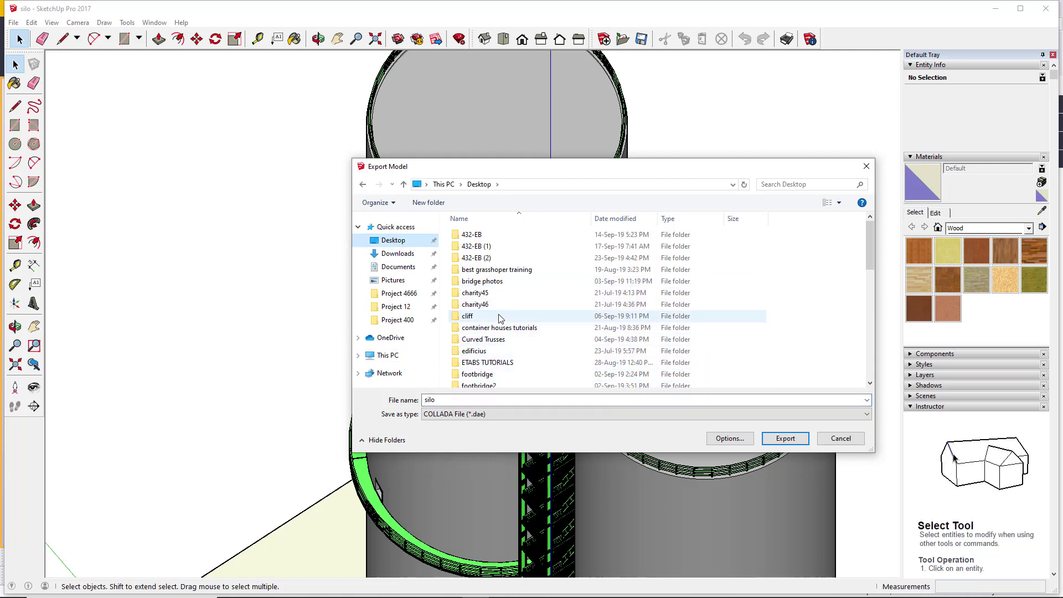
{"action": "scroll", "coordinate": [496, 321], "scroll_direction": "down", "scroll_amount": 4}
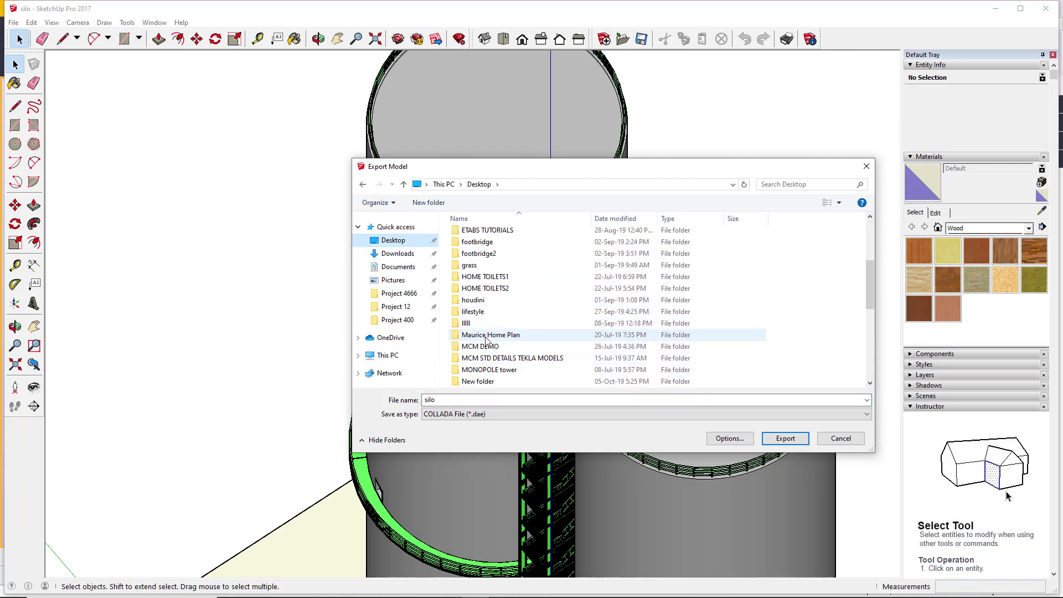
{"action": "scroll", "coordinate": [504, 335], "scroll_direction": "up", "scroll_amount": 4}
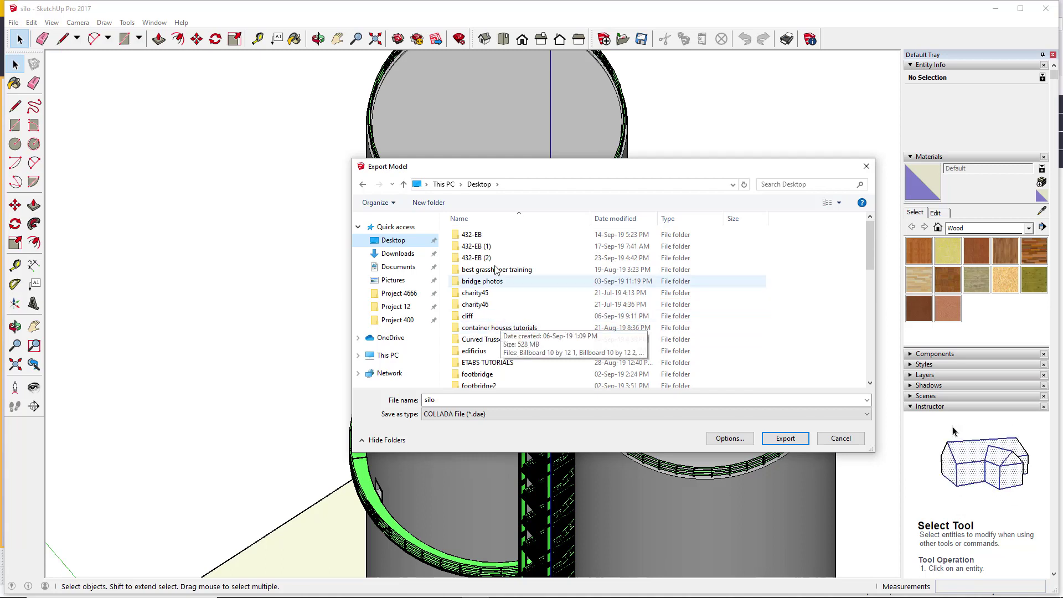
{"action": "scroll", "coordinate": [476, 382], "scroll_direction": "down", "scroll_amount": 1}
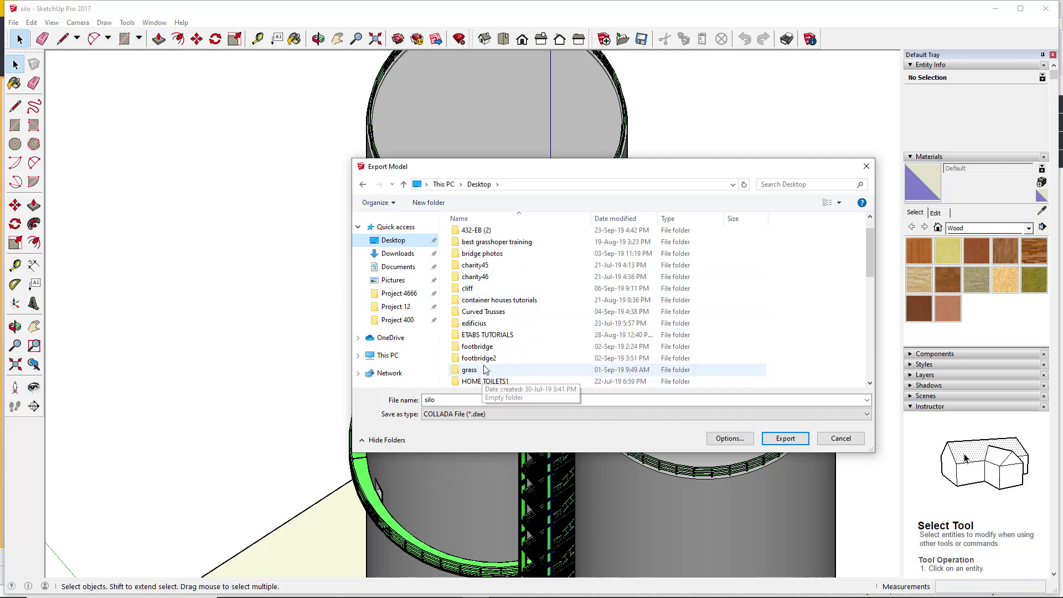
{"action": "scroll", "coordinate": [480, 382], "scroll_direction": "down", "scroll_amount": 1}
{"action": "scroll", "coordinate": [483, 381], "scroll_direction": "down", "scroll_amount": 7}
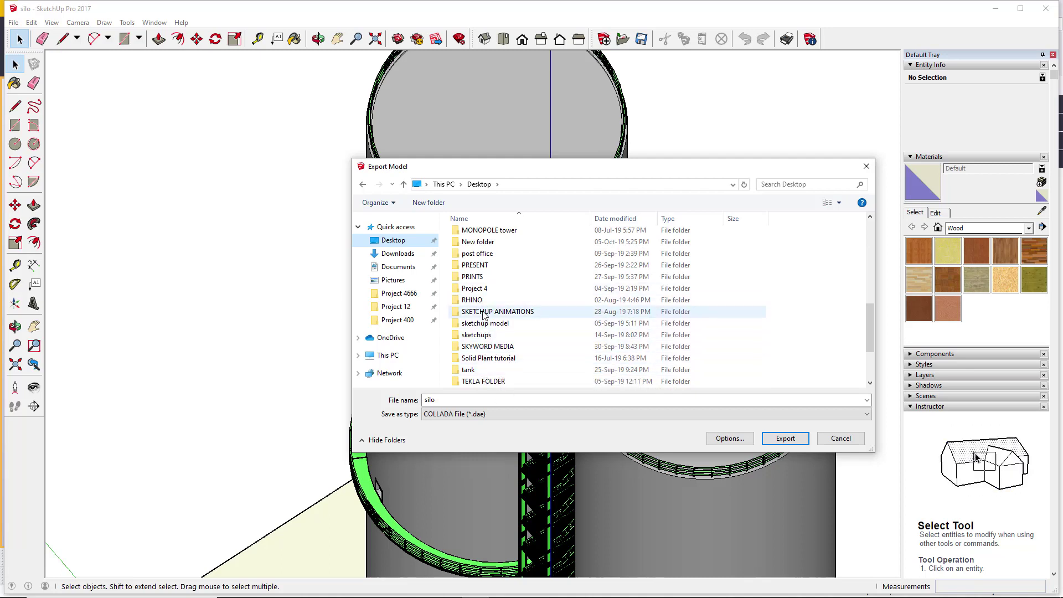
{"action": "scroll", "coordinate": [482, 315], "scroll_direction": "up", "scroll_amount": 1}
{"action": "double_click", "coordinate": [481, 268]}
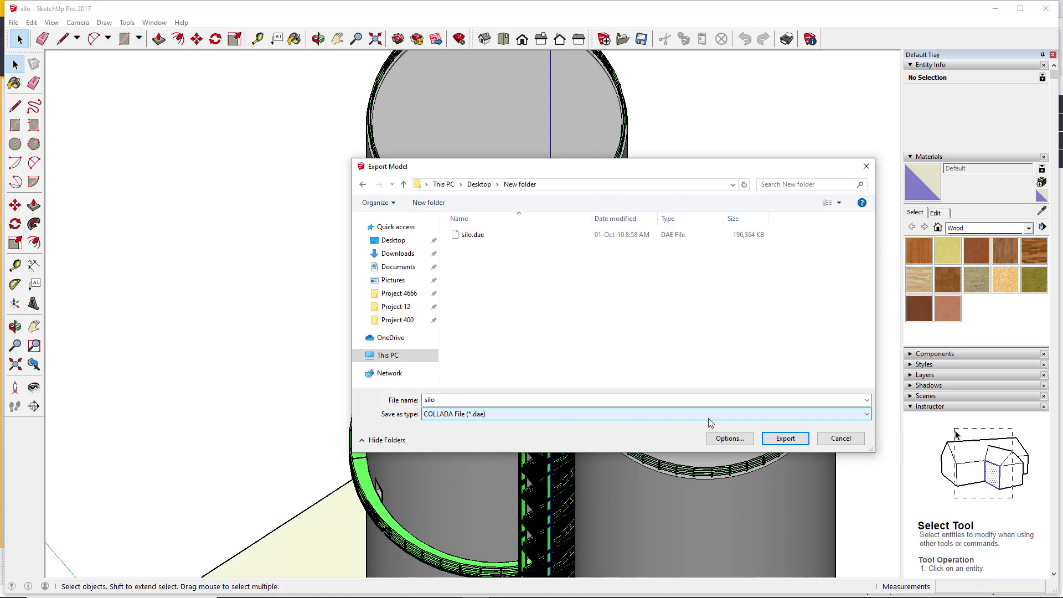
{"action": "left_click", "coordinate": [851, 442]}
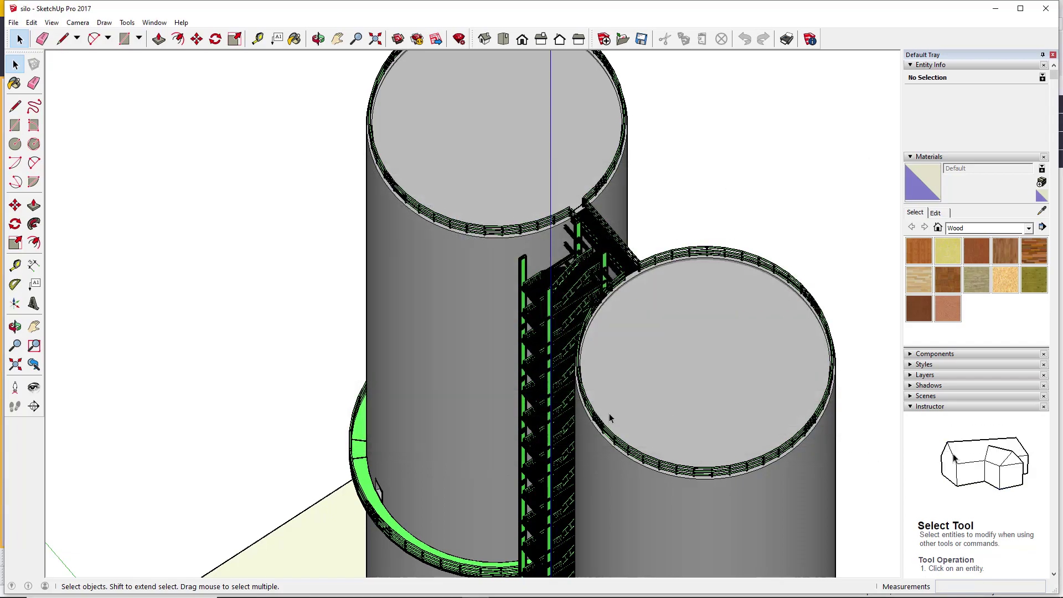
Orbit around the stair tower between the silos to examine its landings, flights, railings and column splices
{"action": "scroll", "coordinate": [556, 367], "scroll_direction": "up", "scroll_amount": 4}
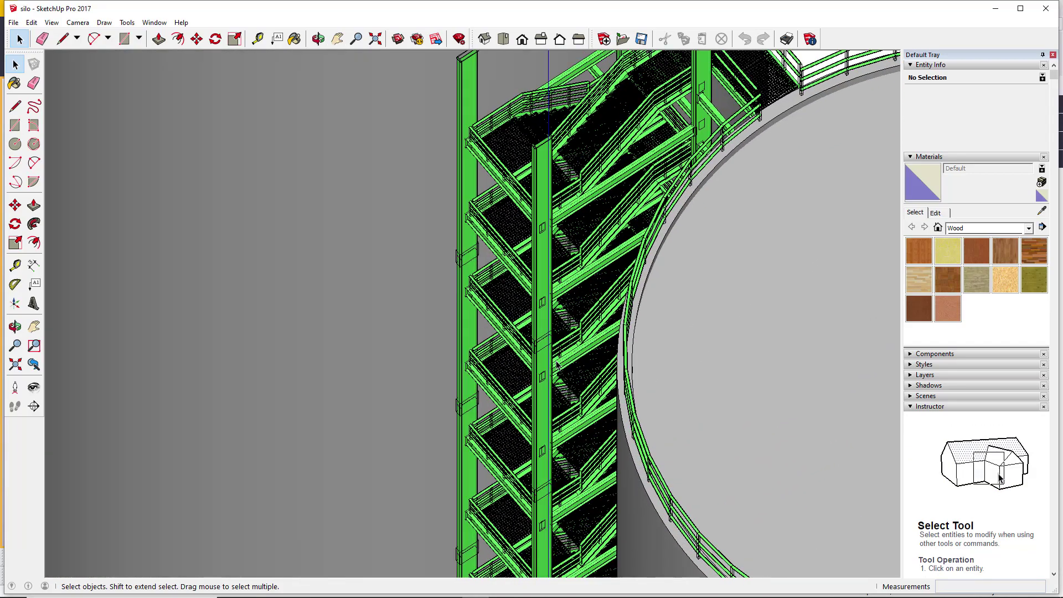
{"action": "scroll", "coordinate": [533, 386], "scroll_direction": "down", "scroll_amount": 5}
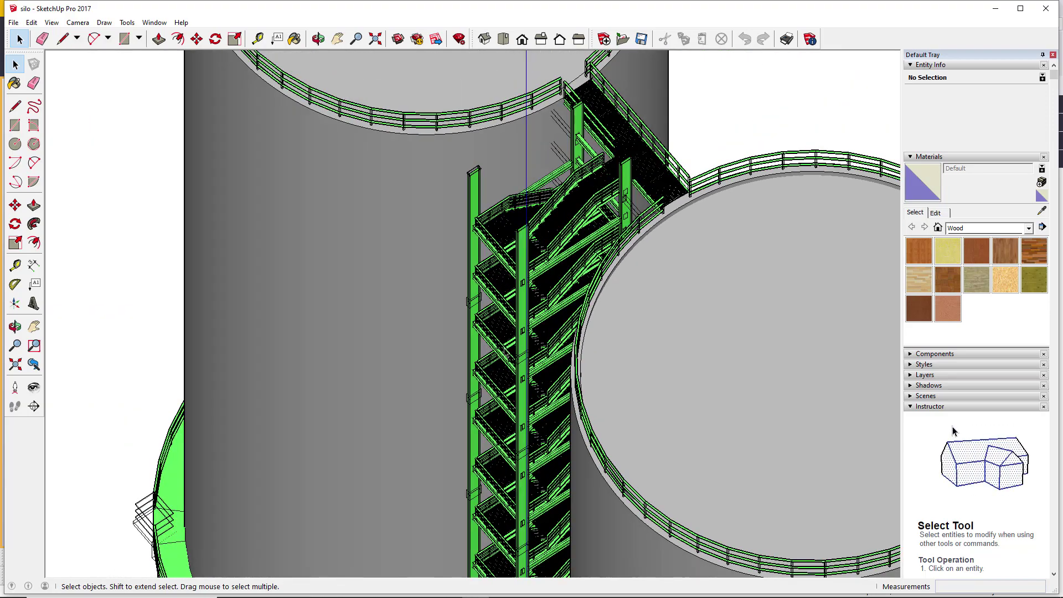
{"action": "left_click", "coordinate": [319, 39]}
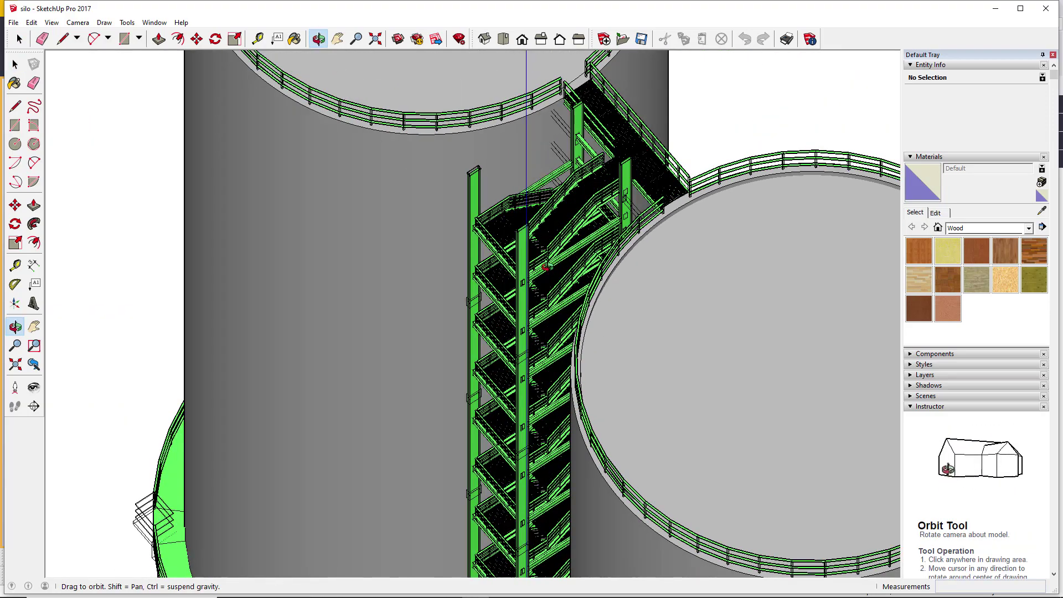
{"action": "left_click_drag", "start_coordinate": [546, 267], "coordinate": [564, 231]}
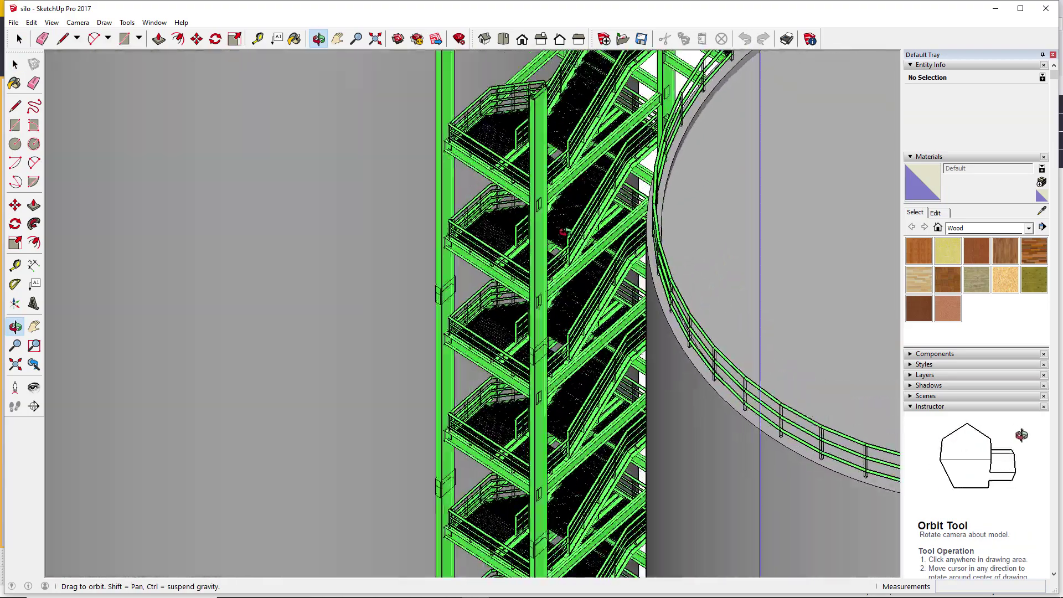
{"action": "scroll", "coordinate": [564, 232], "scroll_direction": "up", "scroll_amount": 6}
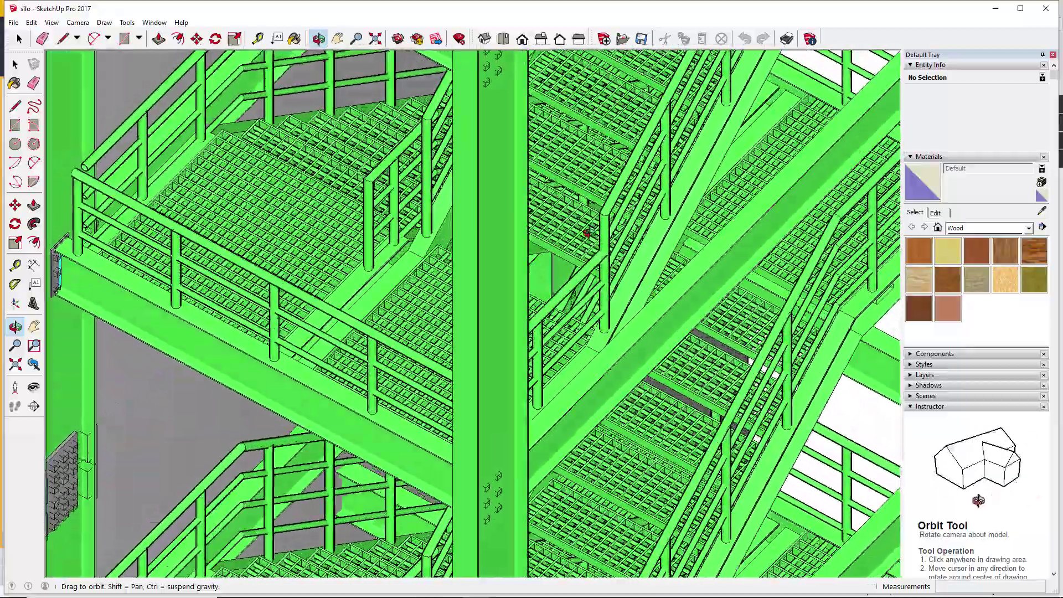
{"action": "scroll", "coordinate": [588, 232], "scroll_direction": "down", "scroll_amount": 3}
{"action": "left_click_drag", "start_coordinate": [588, 231], "coordinate": [530, 288]}
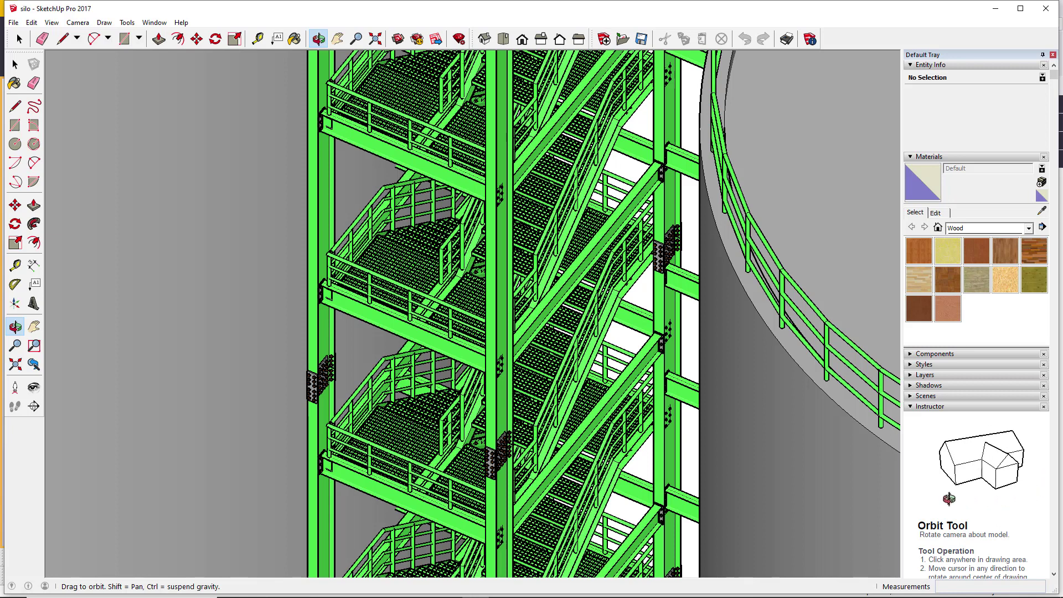
Open Task Manager and end the SketchUp Application task
{"action": "right_click", "coordinate": [573, 592]}
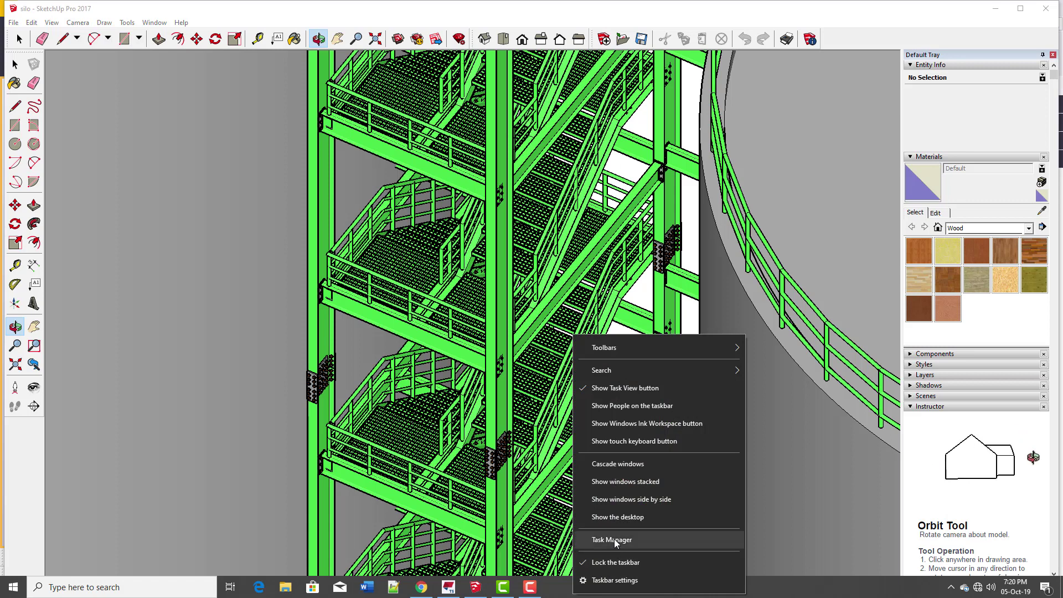
{"action": "left_click", "coordinate": [613, 540]}
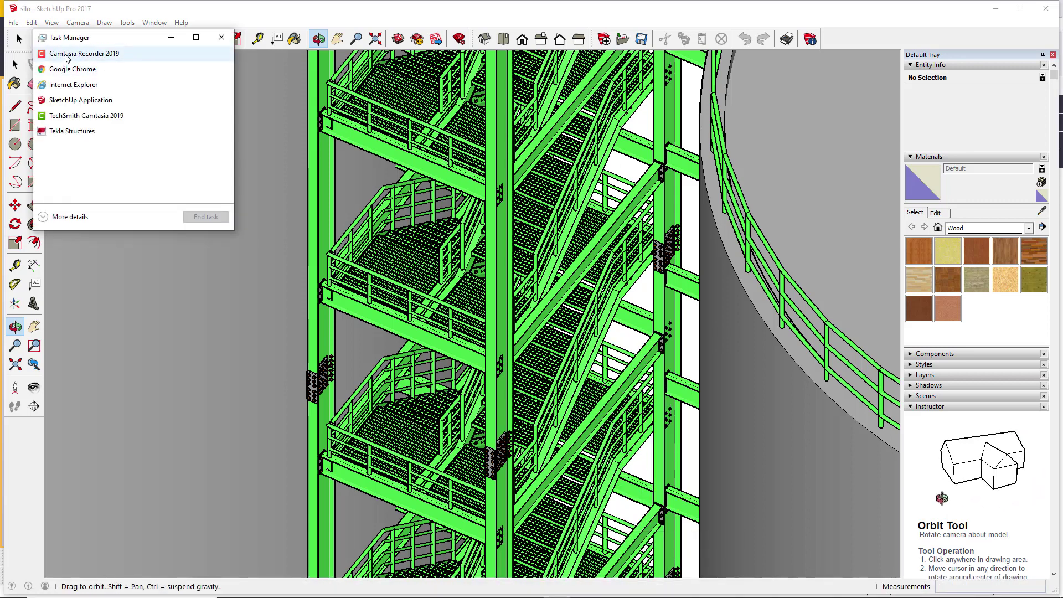
{"action": "right_click", "coordinate": [65, 57]}
{"action": "left_click", "coordinate": [198, 185]}
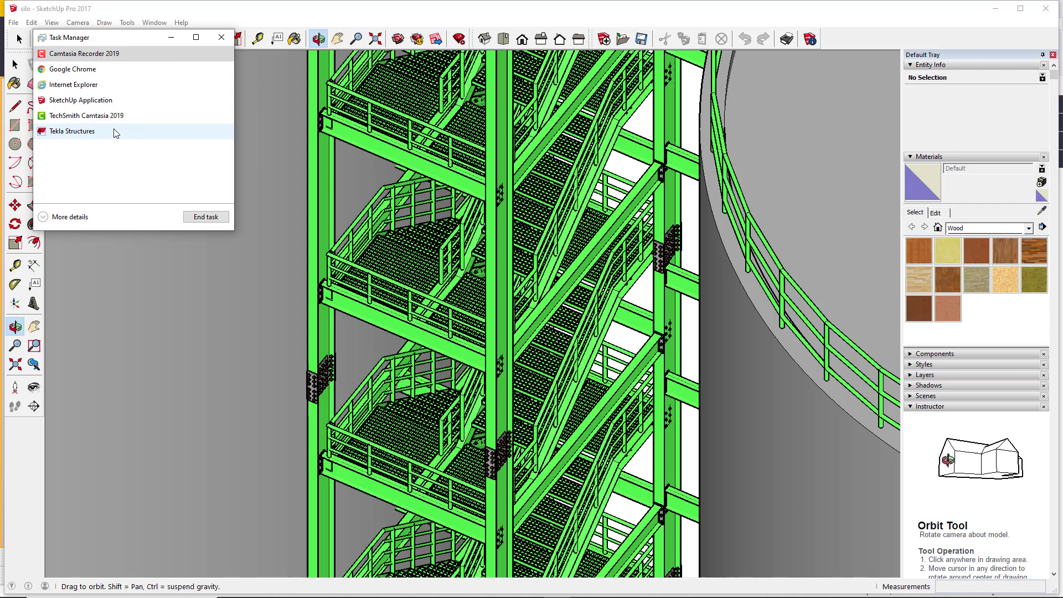
{"action": "right_click", "coordinate": [70, 102]}
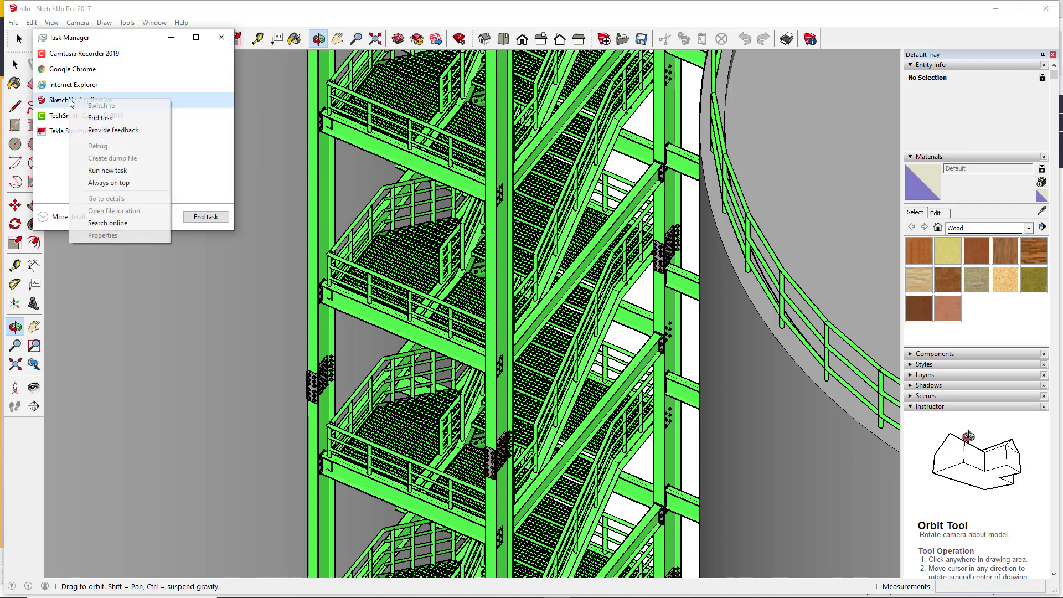
{"action": "left_click", "coordinate": [105, 118]}
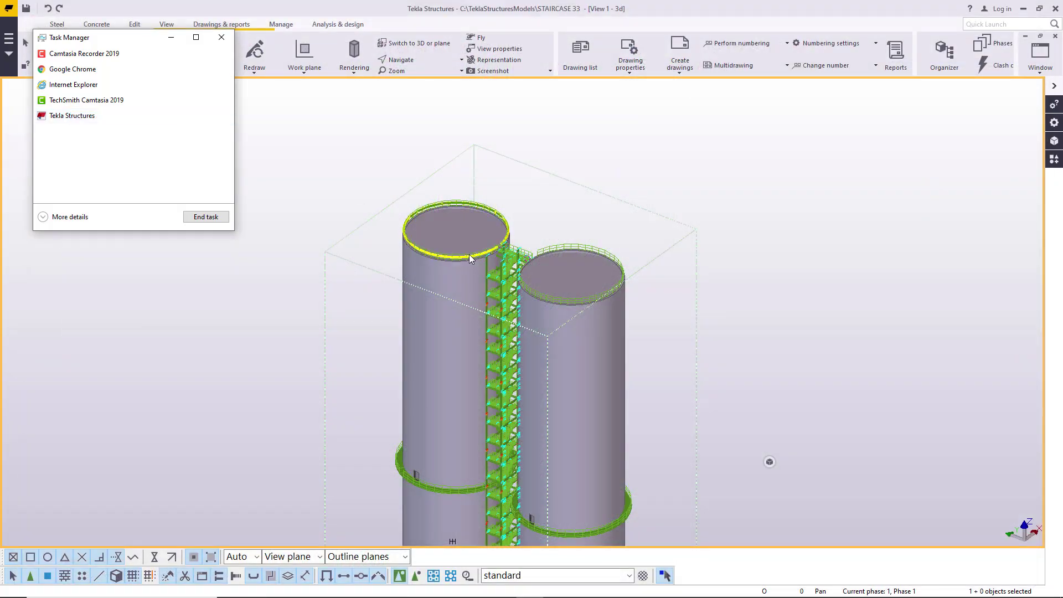
Minimize Tekla Structures and launch Lumion 4.5.1 from the desktop
{"action": "left_click", "coordinate": [1023, 11]}
{"action": "left_click", "coordinate": [576, 184]}
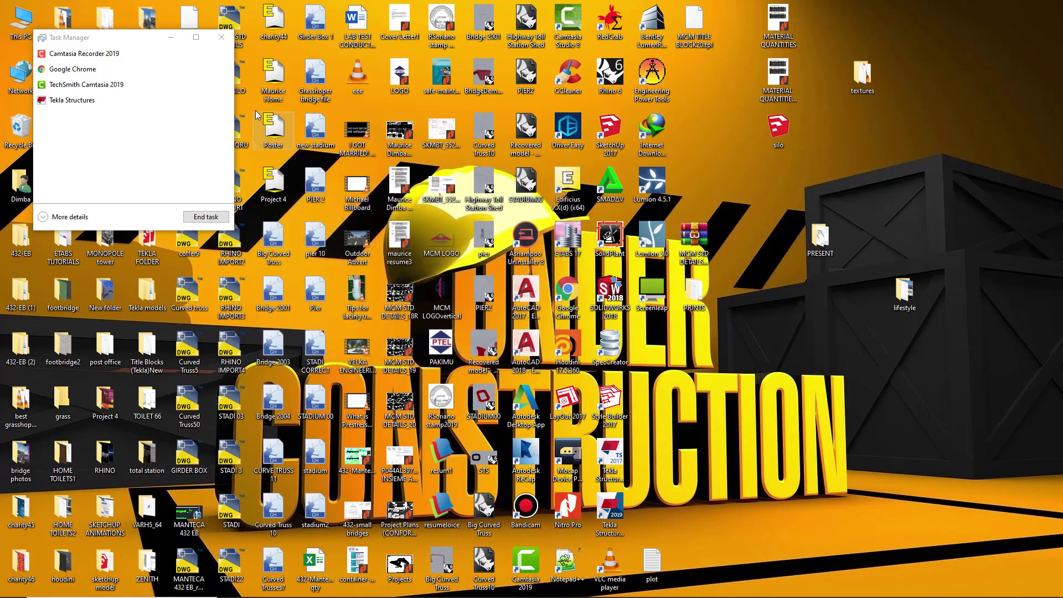
{"action": "double_click", "coordinate": [652, 182]}
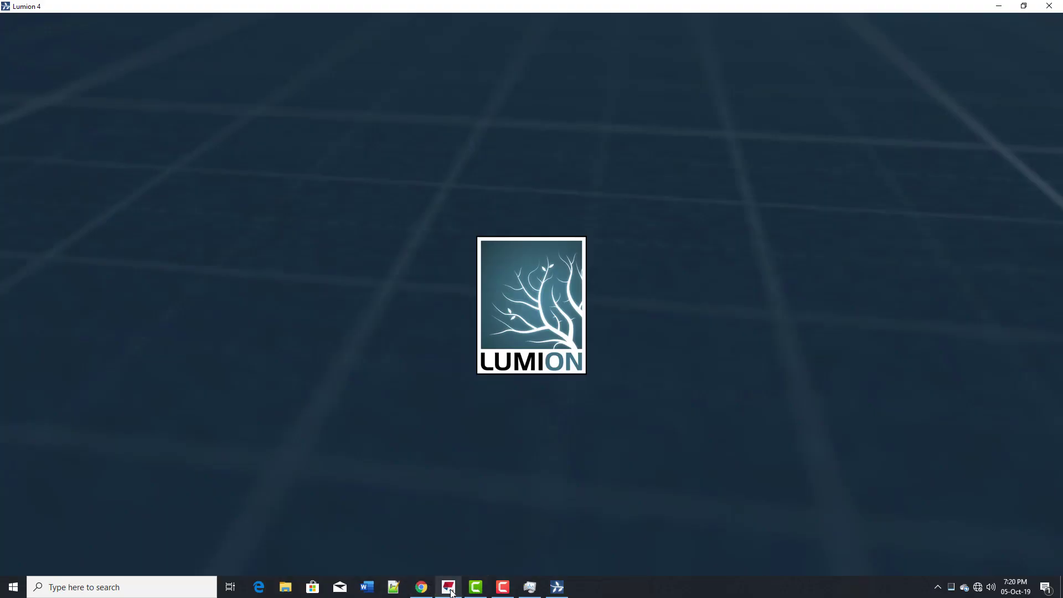
Switch to Tekla Structures while Lumion loads, and end the Tekla Structures task in Task Manager
{"action": "left_click", "coordinate": [450, 588]}
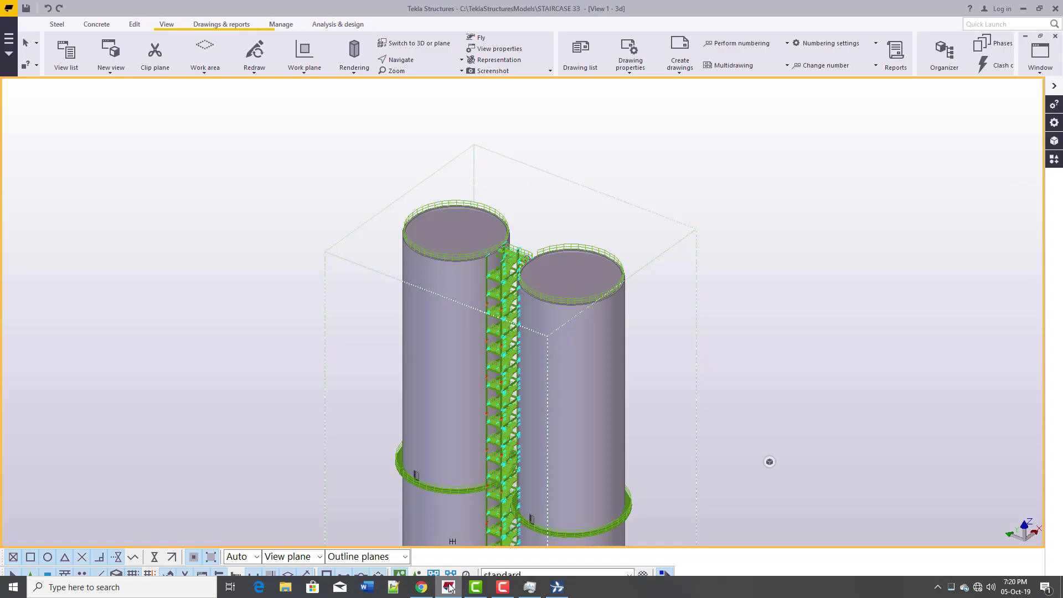
{"action": "right_click", "coordinate": [578, 592]}
{"action": "left_click", "coordinate": [622, 538]}
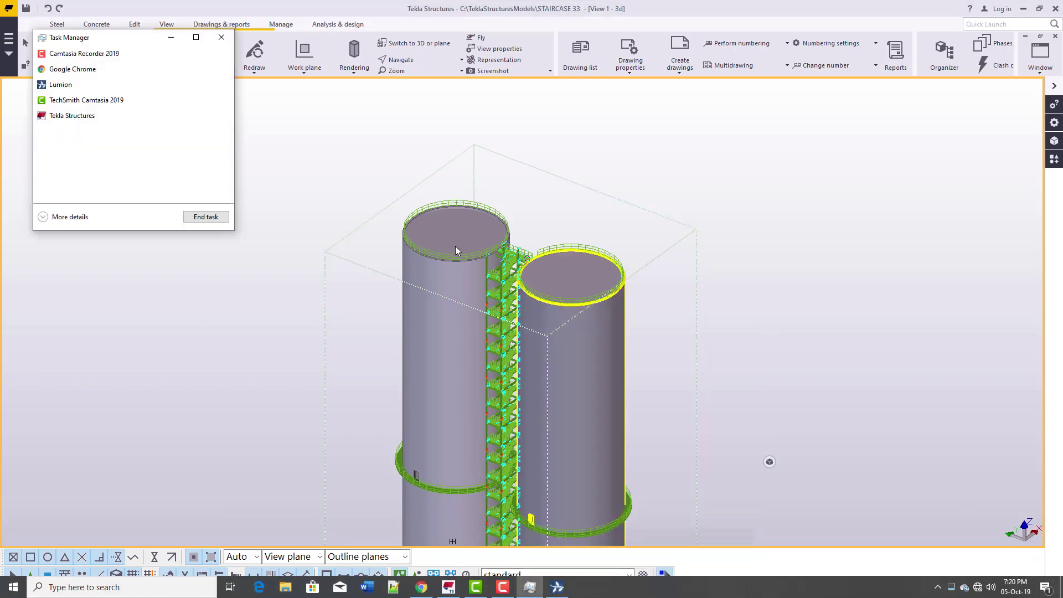
{"action": "right_click", "coordinate": [73, 116]}
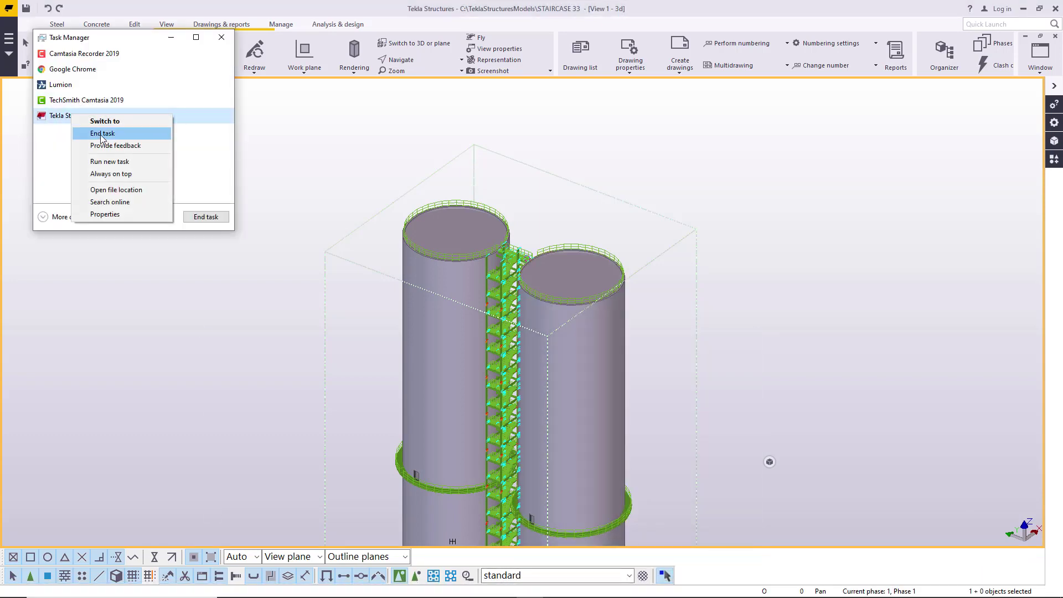
{"action": "left_click", "coordinate": [101, 135]}
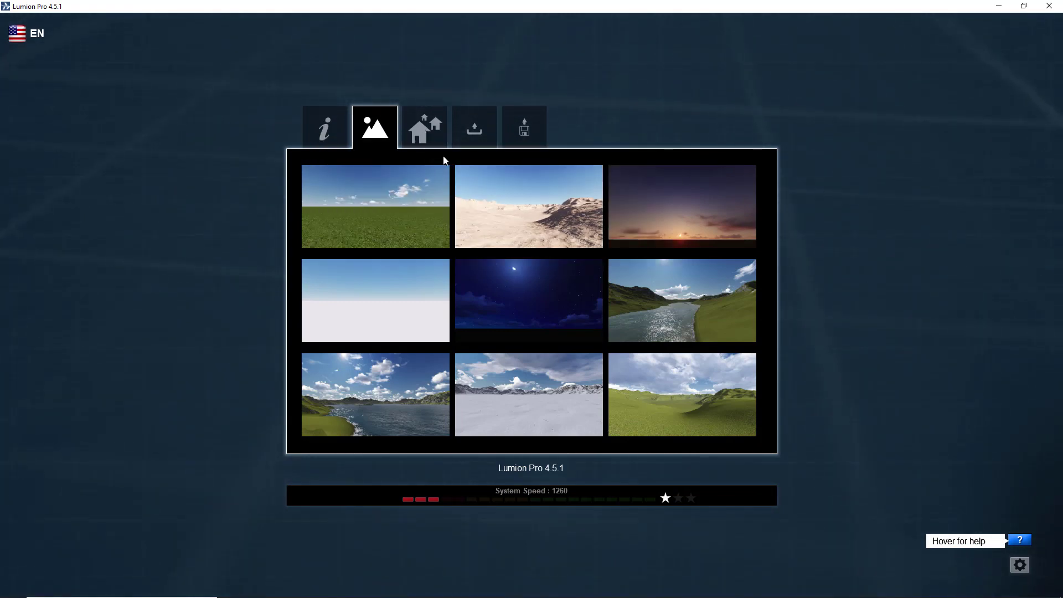
Load the saved scene "silo render31" in Lumion
{"action": "left_click", "coordinate": [474, 127]}
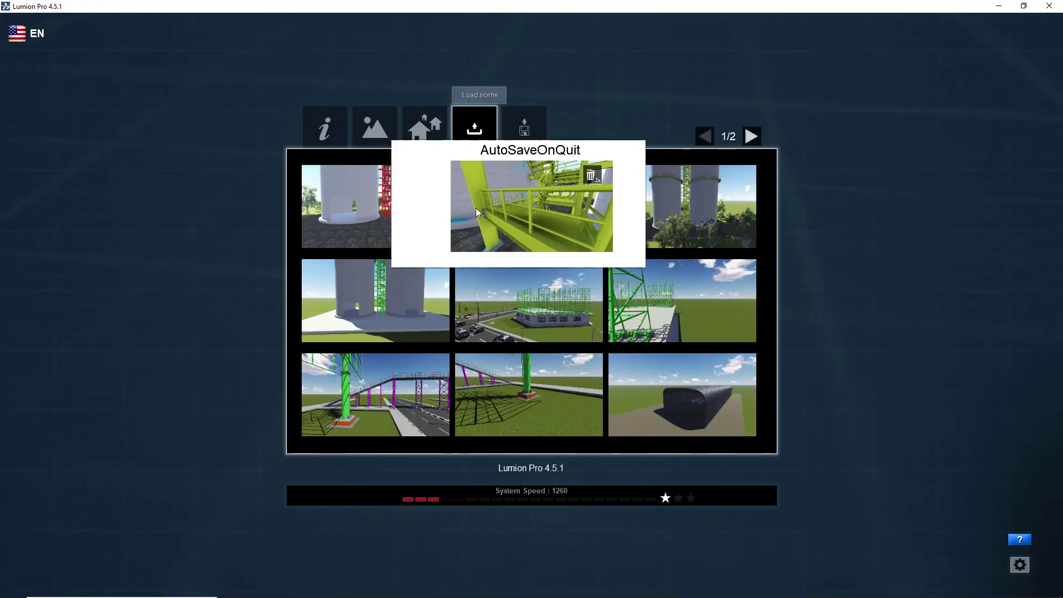
{"action": "mouse_move", "coordinate": [328, 207]}
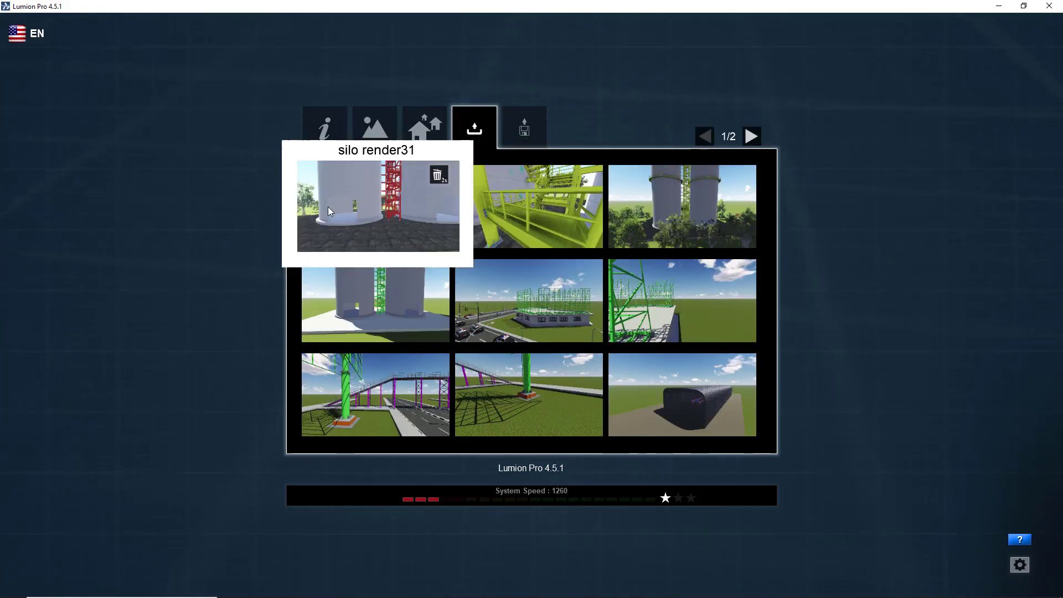
{"action": "left_click", "coordinate": [390, 200]}
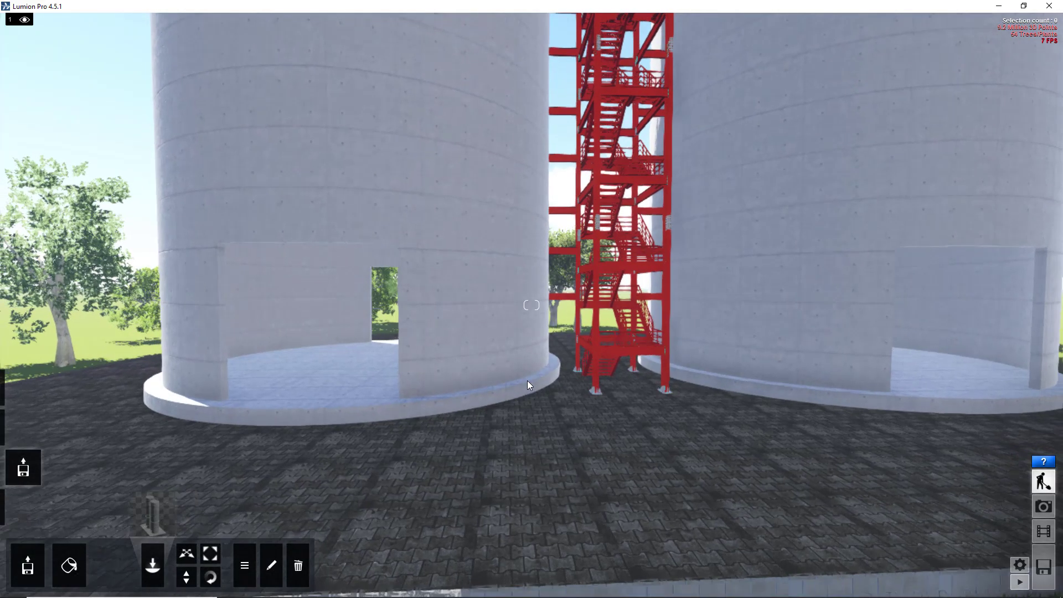
Move the camera back and up to view both silos, the red stair tower and the ring platforms
{"action": "key", "text": "s"}
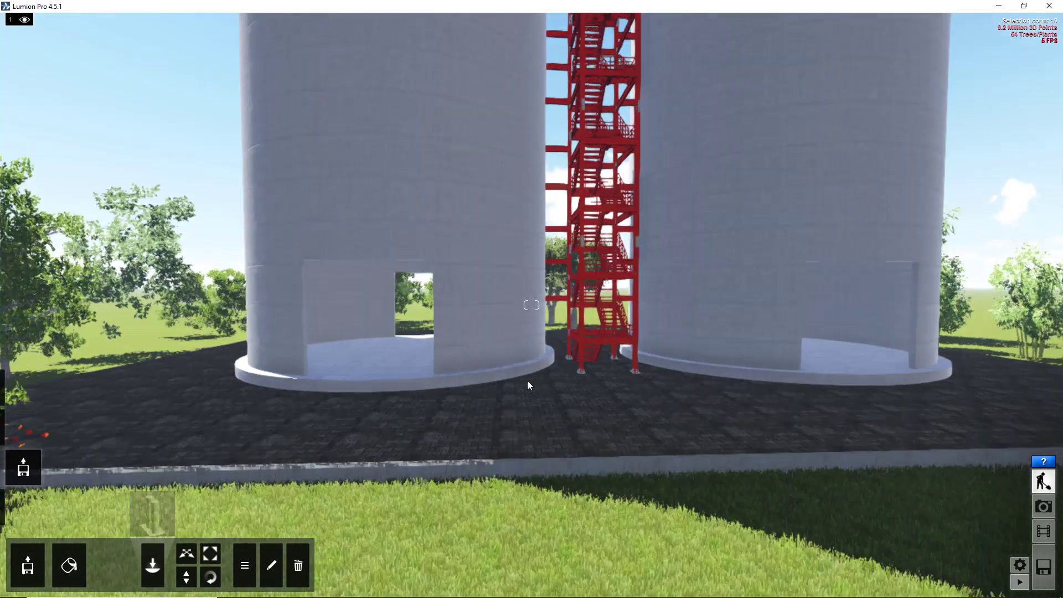
{"action": "key", "text": "s"}
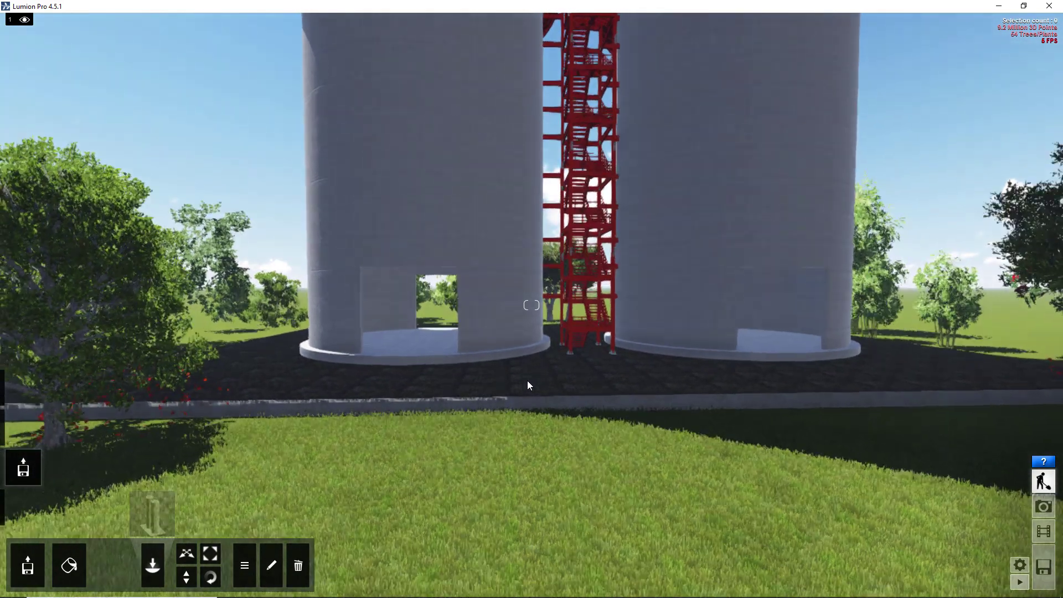
{"action": "key", "text": "s"}
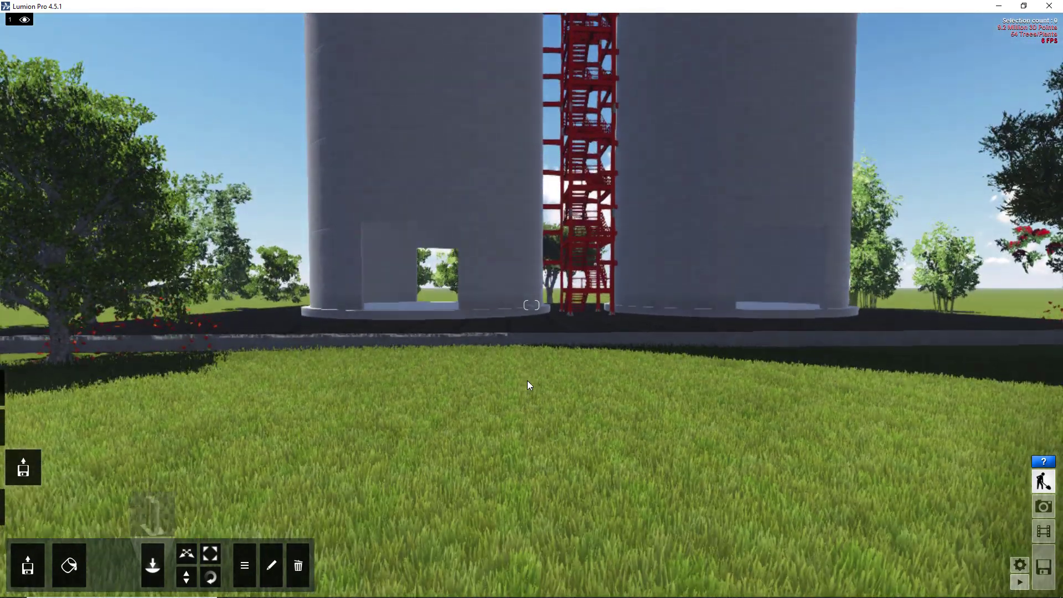
{"action": "key", "text": "w"}
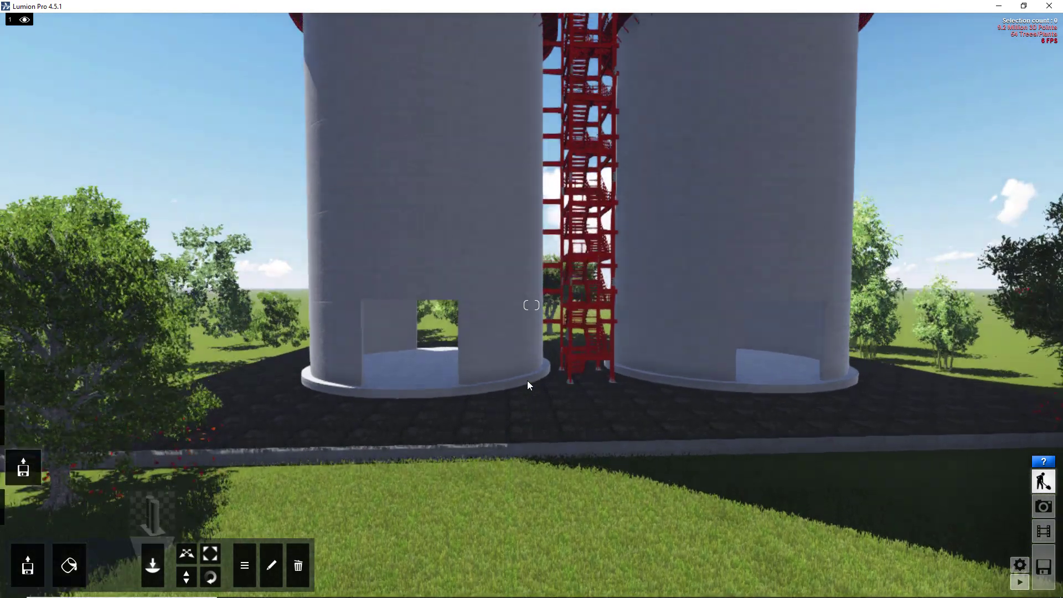
{"action": "key", "text": "q"}
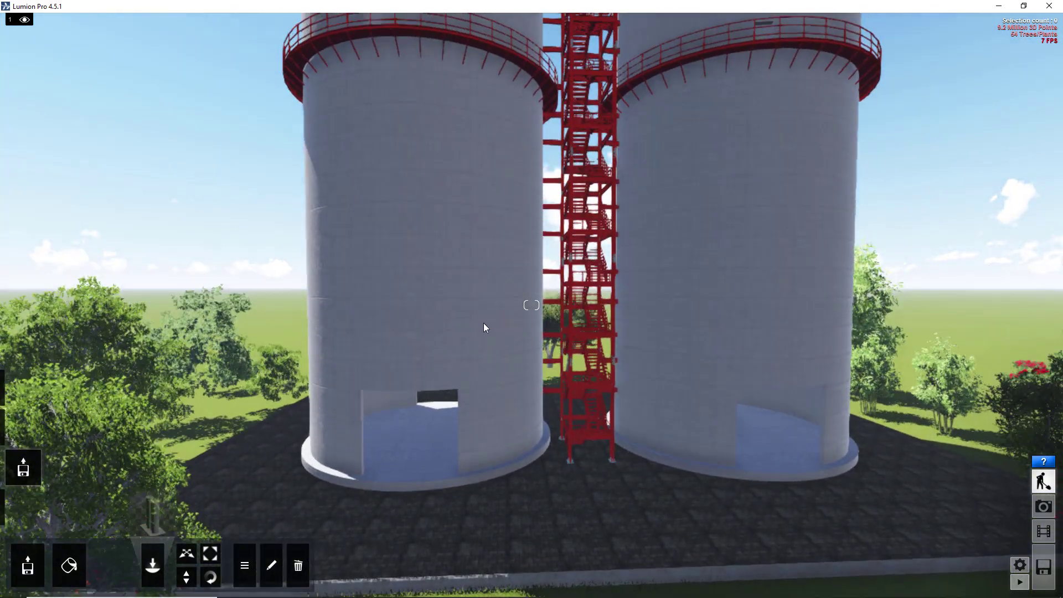
Open the silo model's materials for editing near the stair tower and bring up the concrete library for the silo walls
{"action": "key", "text": "w"}
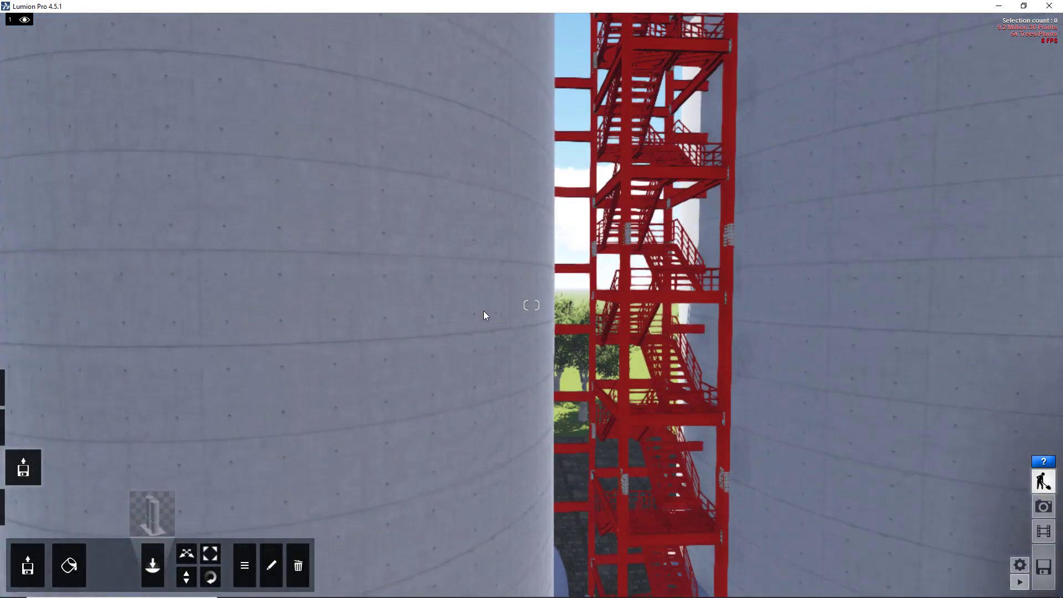
{"action": "key", "text": "w"}
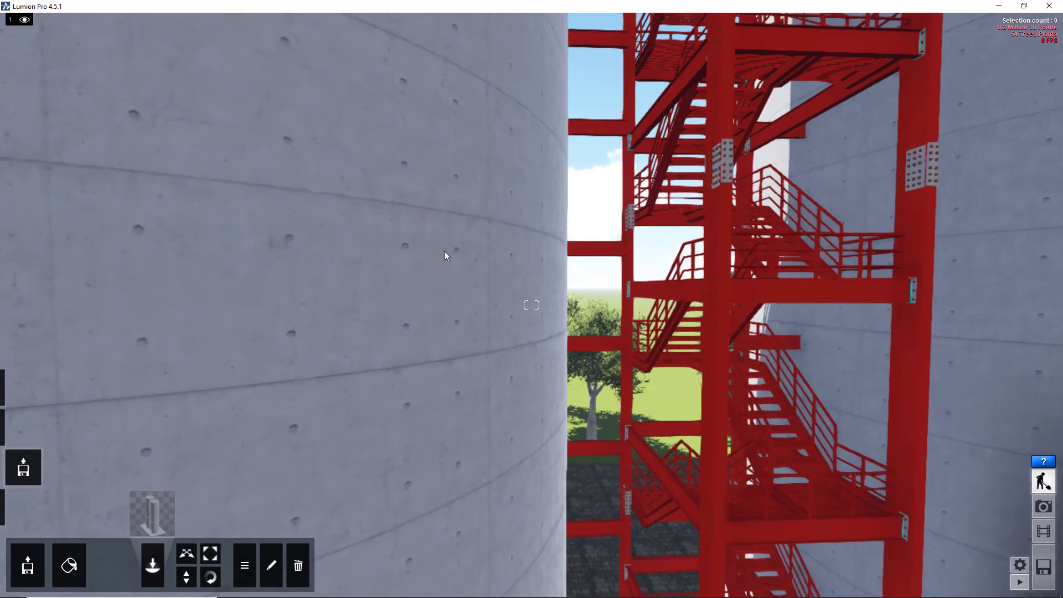
{"action": "key", "text": "w"}
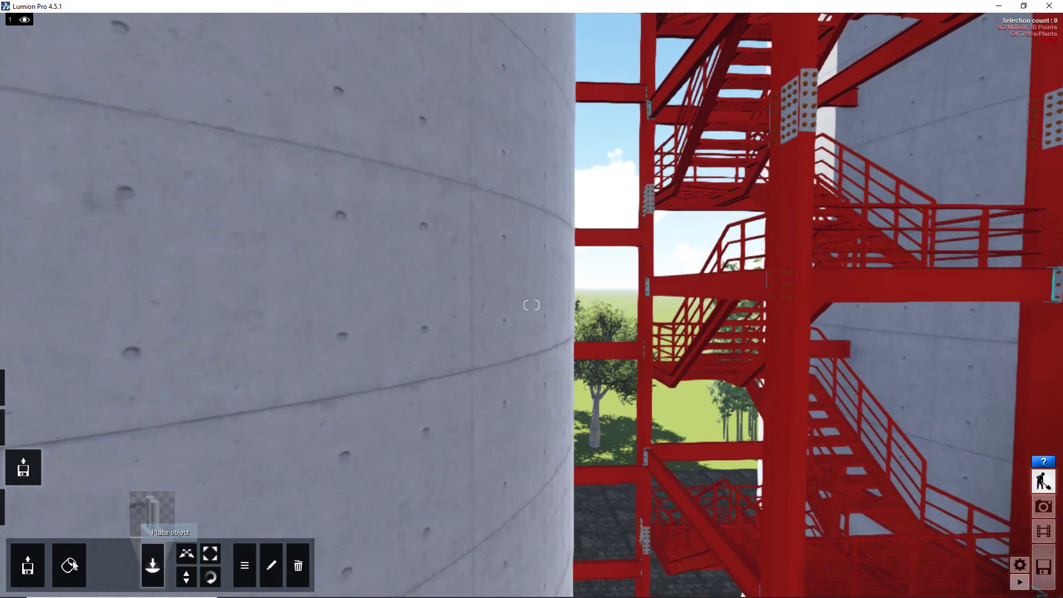
{"action": "left_click", "coordinate": [70, 565]}
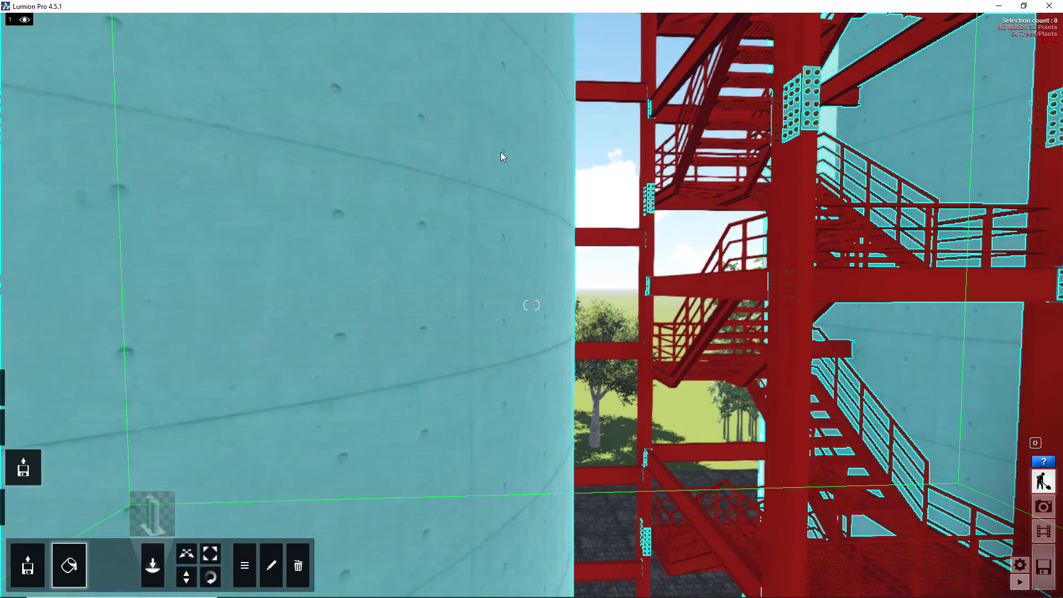
{"action": "left_click", "coordinate": [377, 186]}
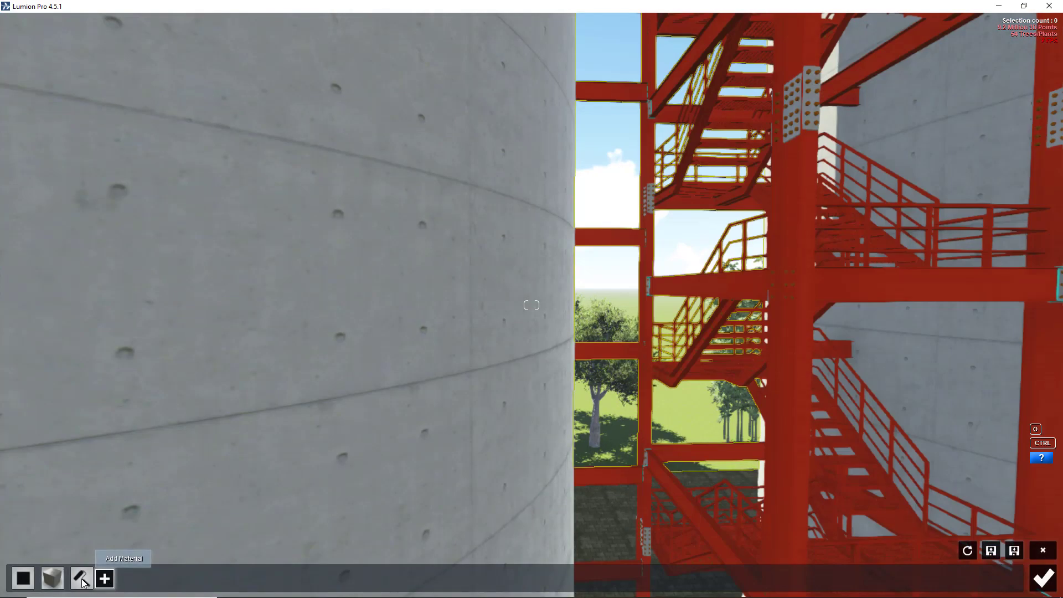
{"action": "left_click", "coordinate": [82, 580]}
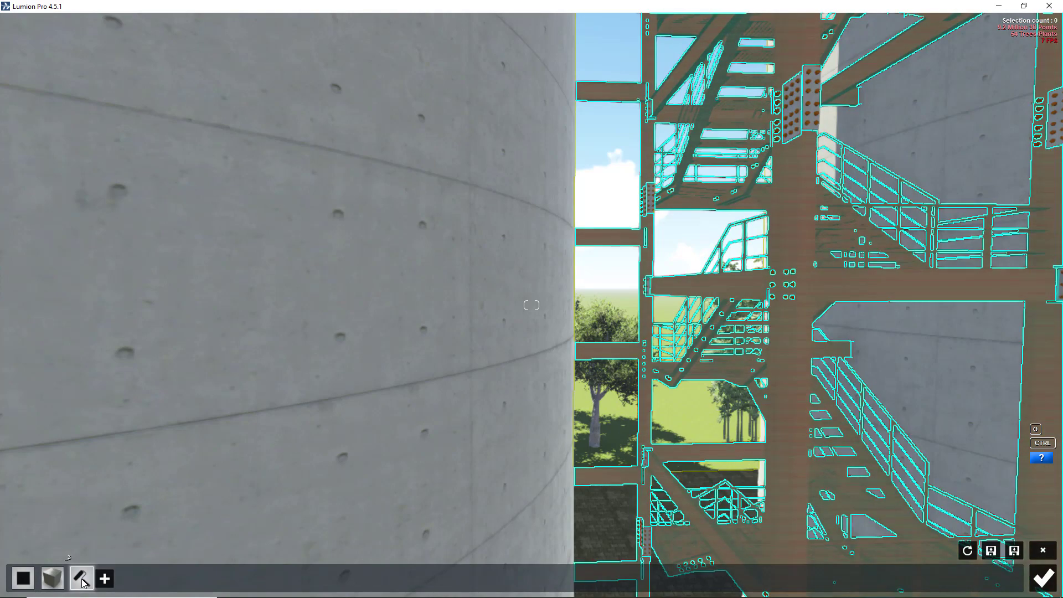
{"action": "left_click", "coordinate": [52, 579]}
{"action": "left_click", "coordinate": [195, 369]}
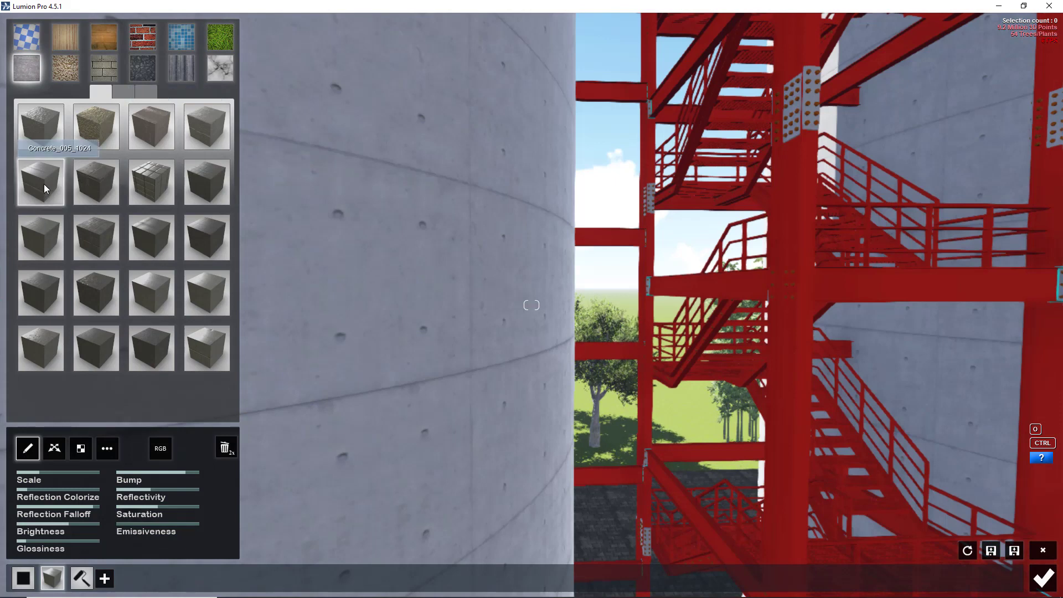
Try Concrete_005_1024, Concrete_012_1024 and other concretes on the silo walls, and apply the first concrete from the library's second page
{"action": "left_click", "coordinate": [44, 184]}
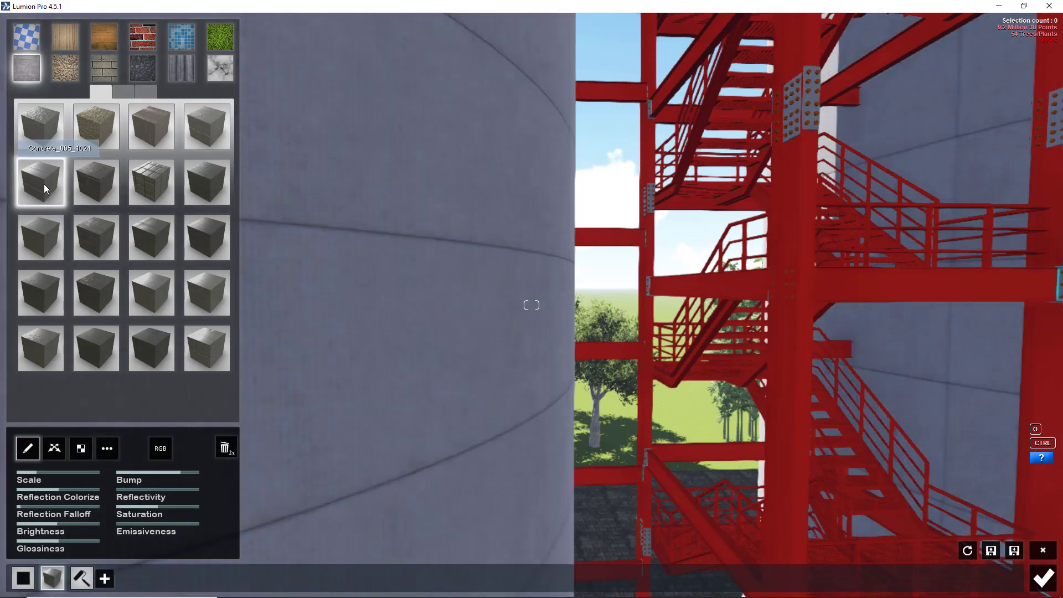
{"action": "left_click", "coordinate": [48, 234]}
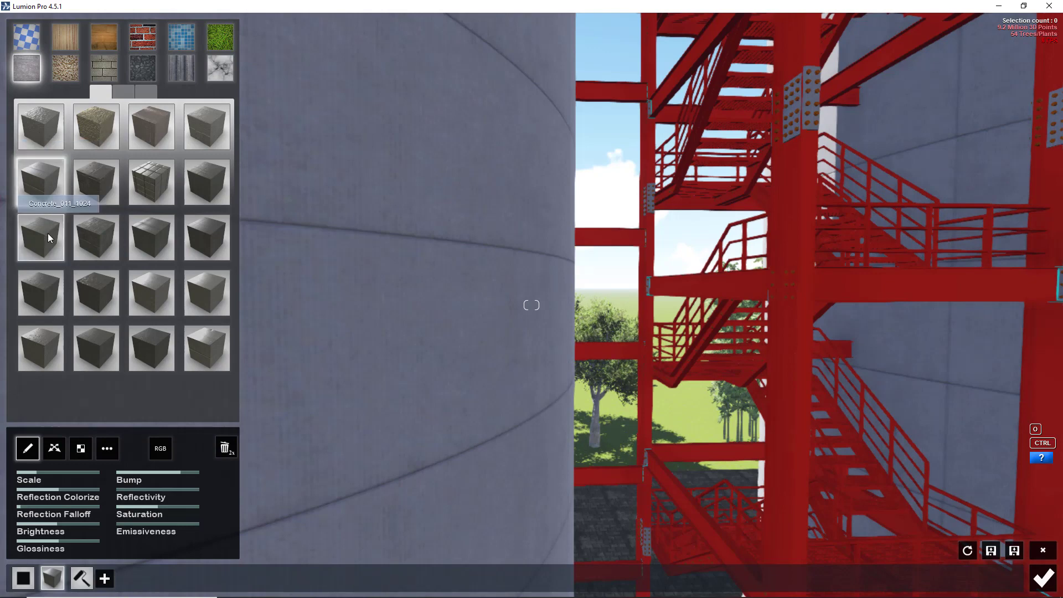
{"action": "left_click", "coordinate": [97, 235]}
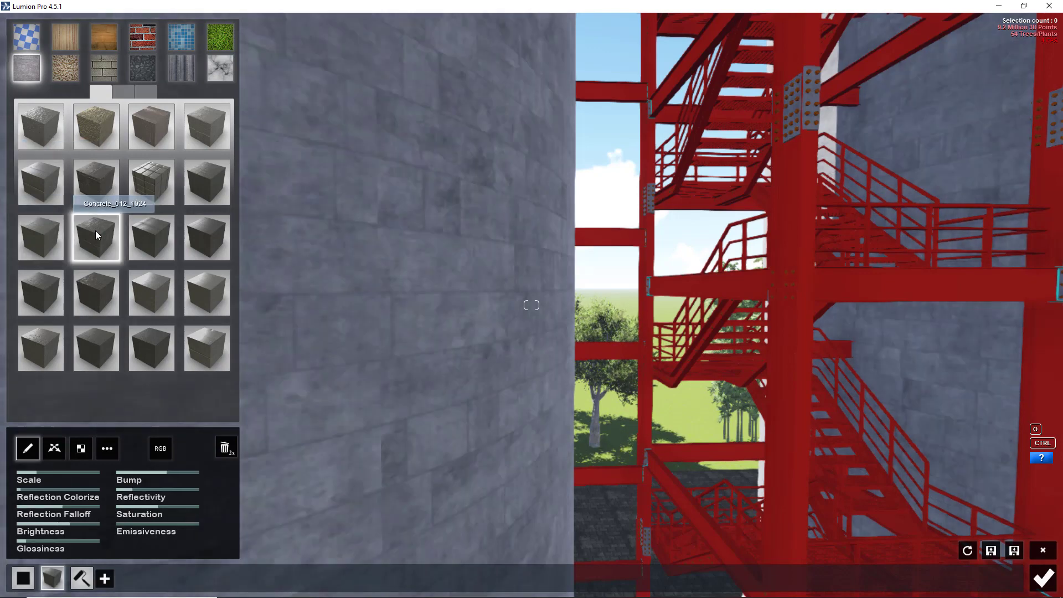
{"action": "left_click", "coordinate": [218, 115]}
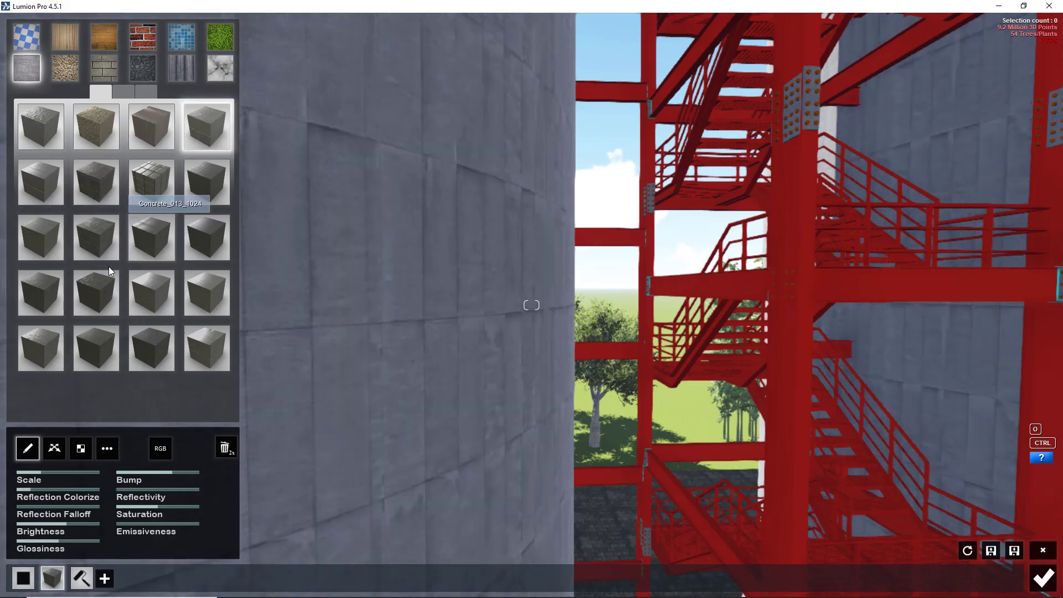
{"action": "left_click", "coordinate": [42, 124]}
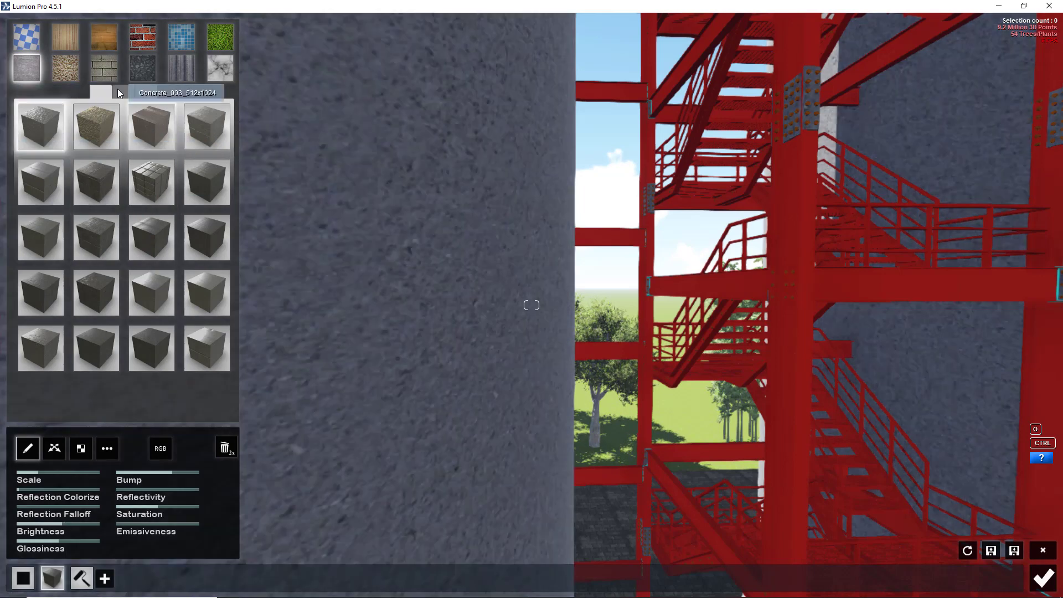
{"action": "left_click", "coordinate": [119, 90]}
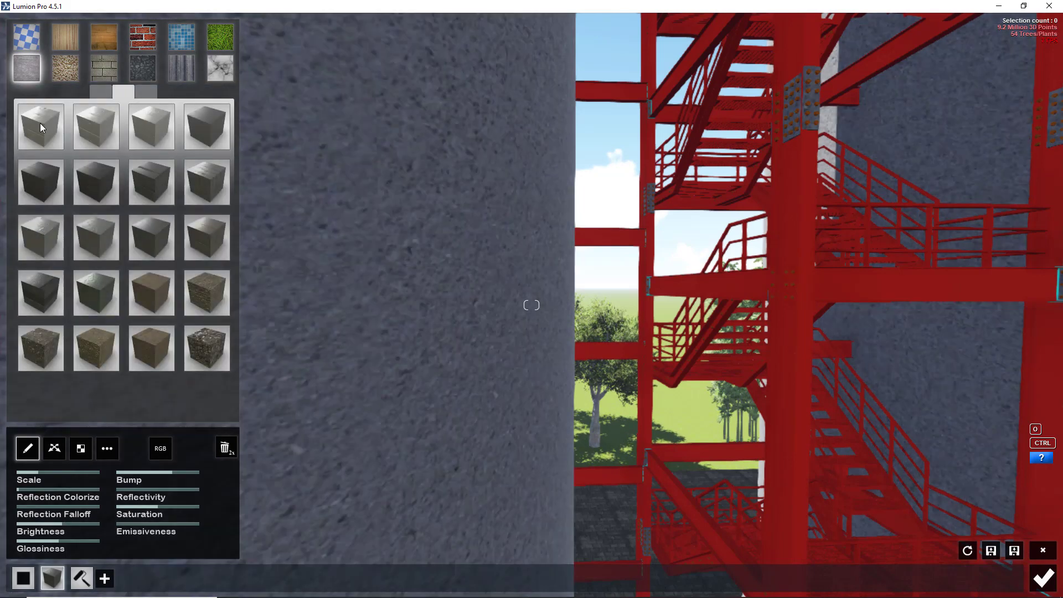
{"action": "left_click", "coordinate": [40, 123]}
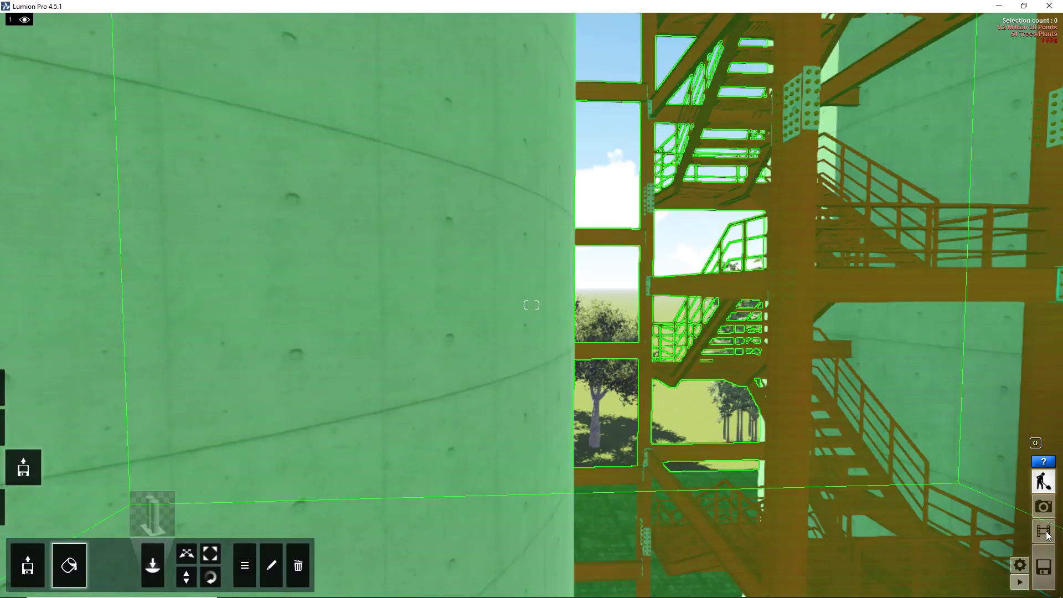
Review the MP4 export options for the entire movie, starting the export at 720p and cancelling the file save
{"action": "left_click", "coordinate": [1044, 532]}
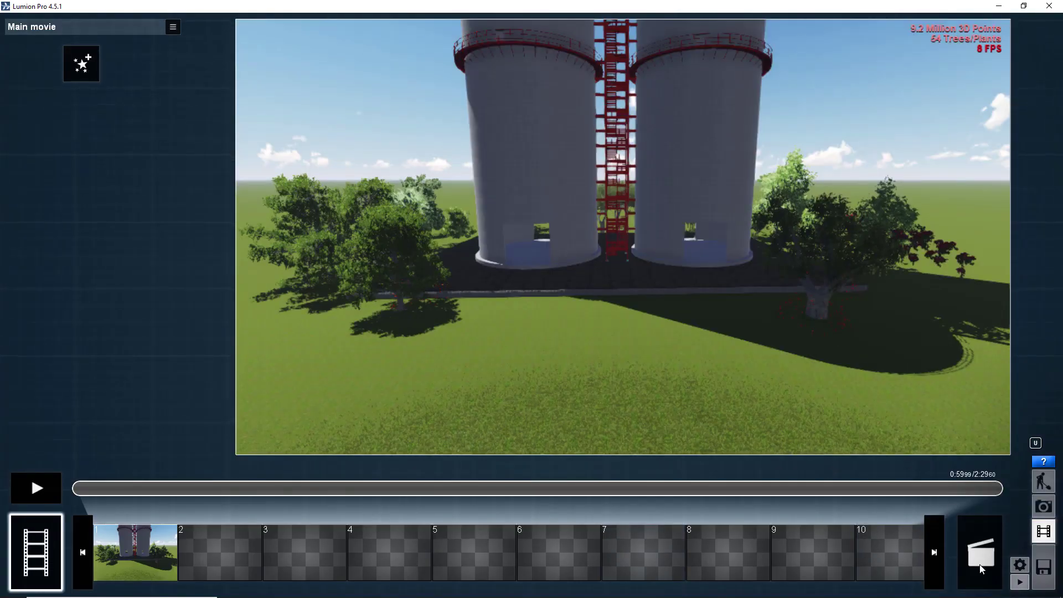
{"action": "left_click", "coordinate": [966, 523]}
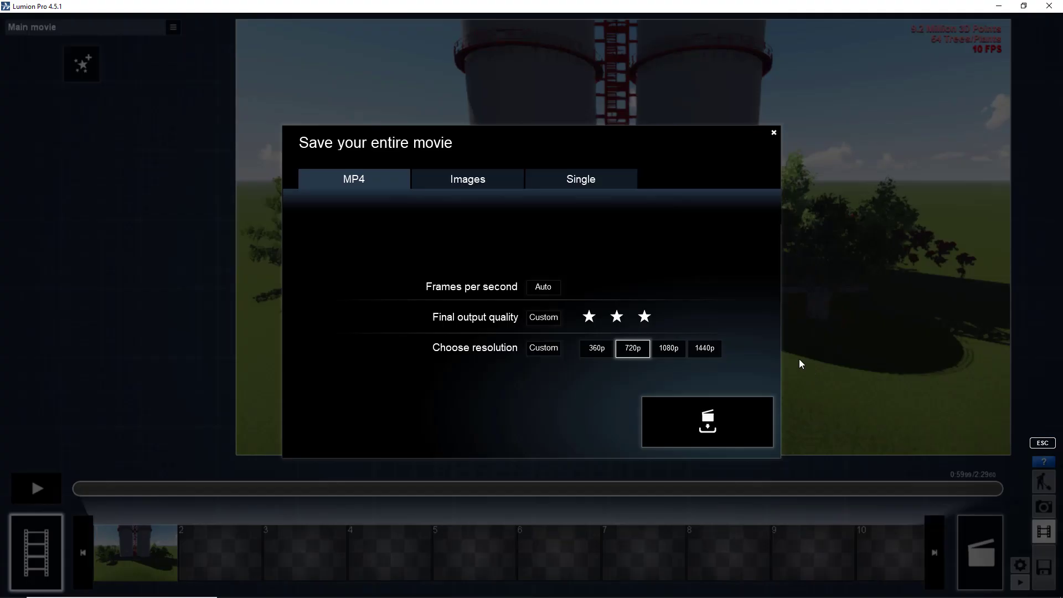
{"action": "left_click", "coordinate": [717, 428]}
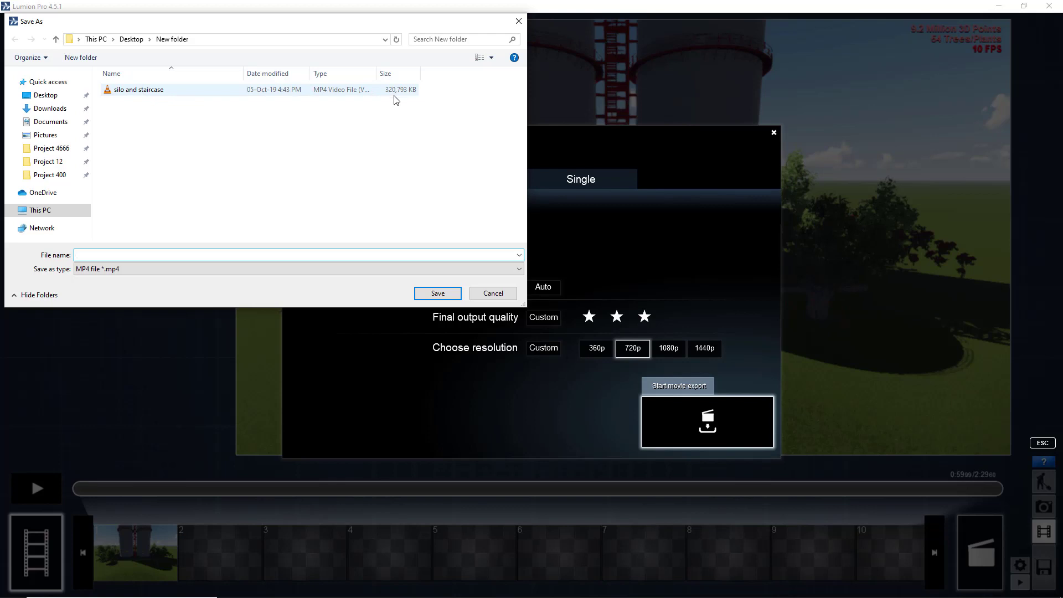
{"action": "left_click", "coordinate": [519, 21]}
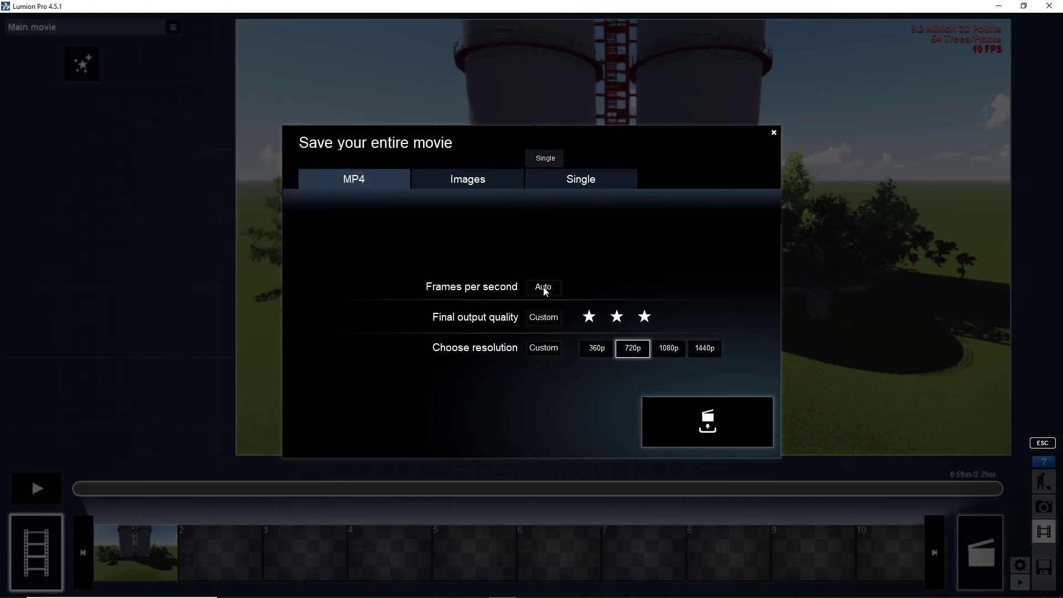